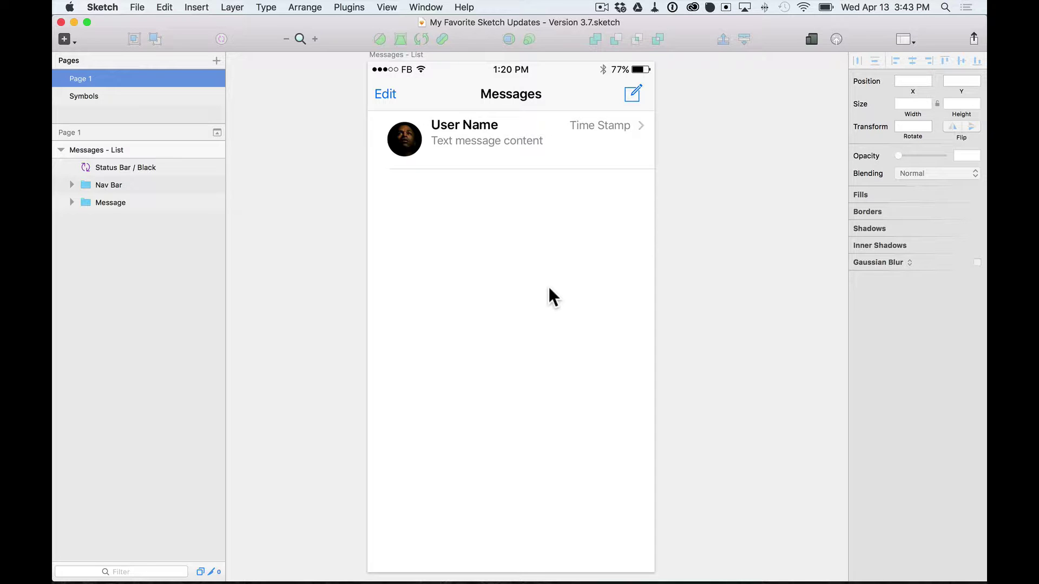
- Convert the Message group into a symbol named Message, sending it to the Symbols page
click(512, 156)
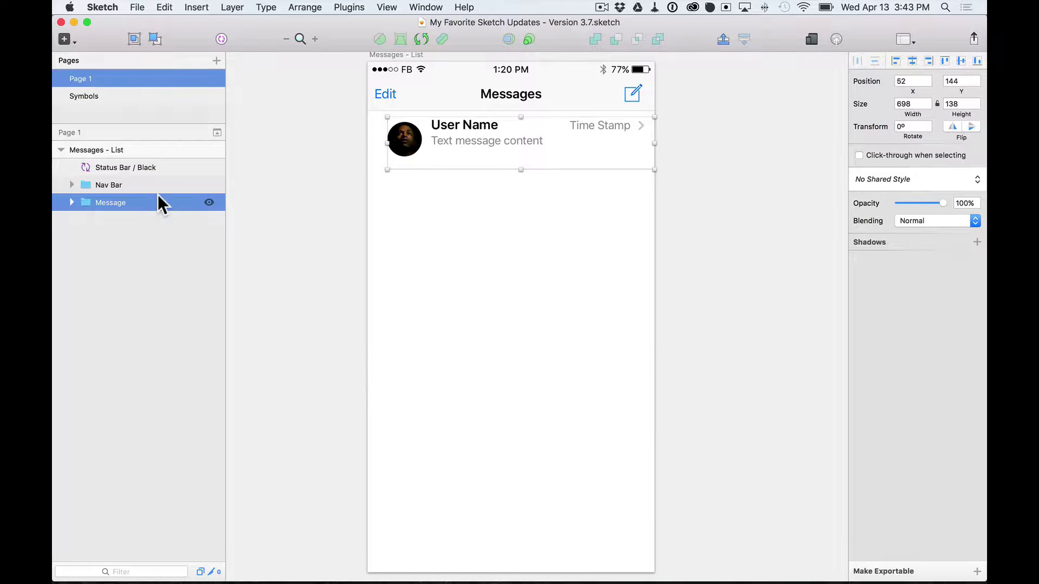
click(71, 202)
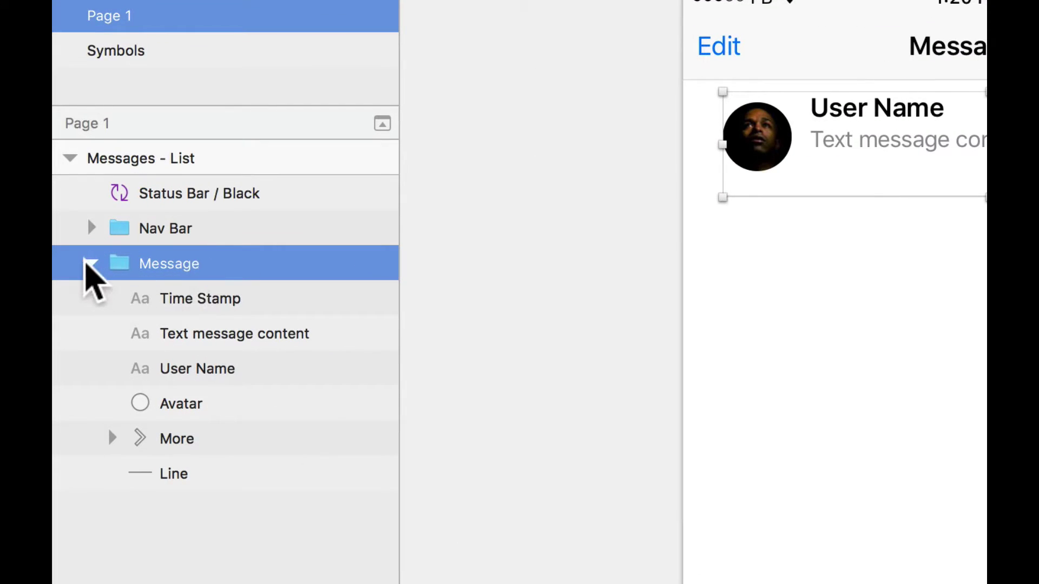
click(90, 264)
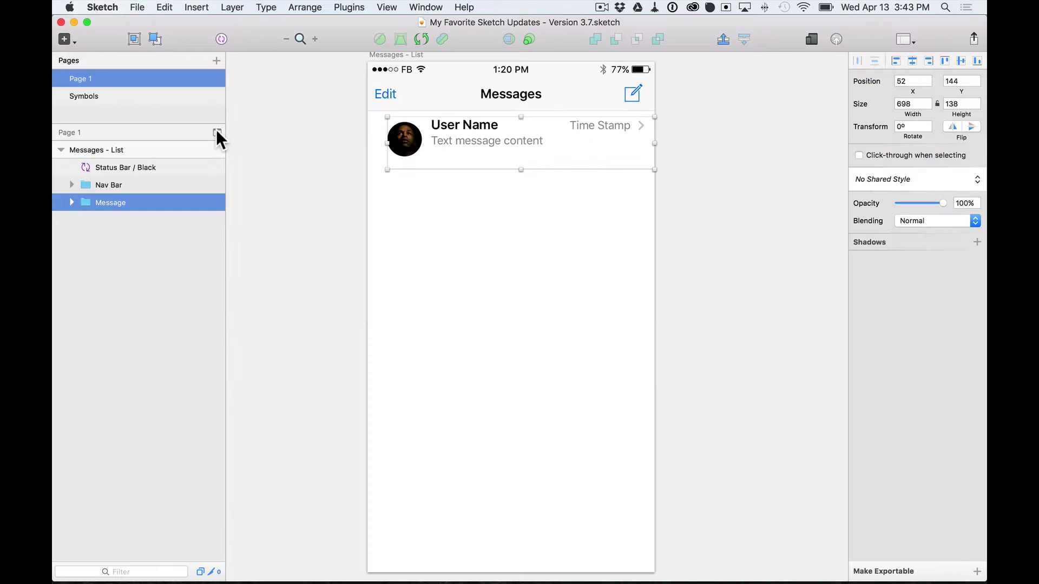
click(223, 38)
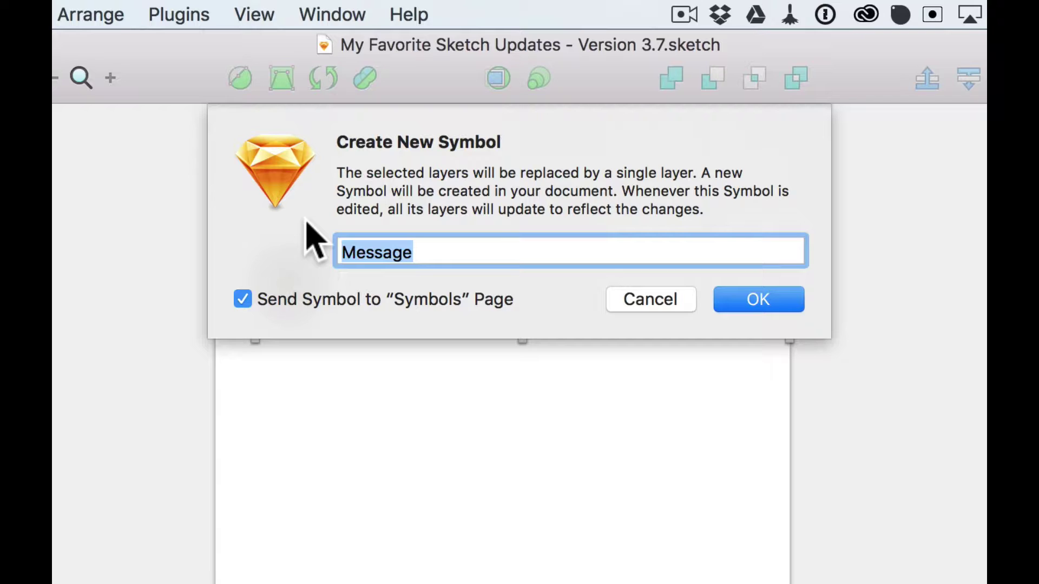
click(240, 303)
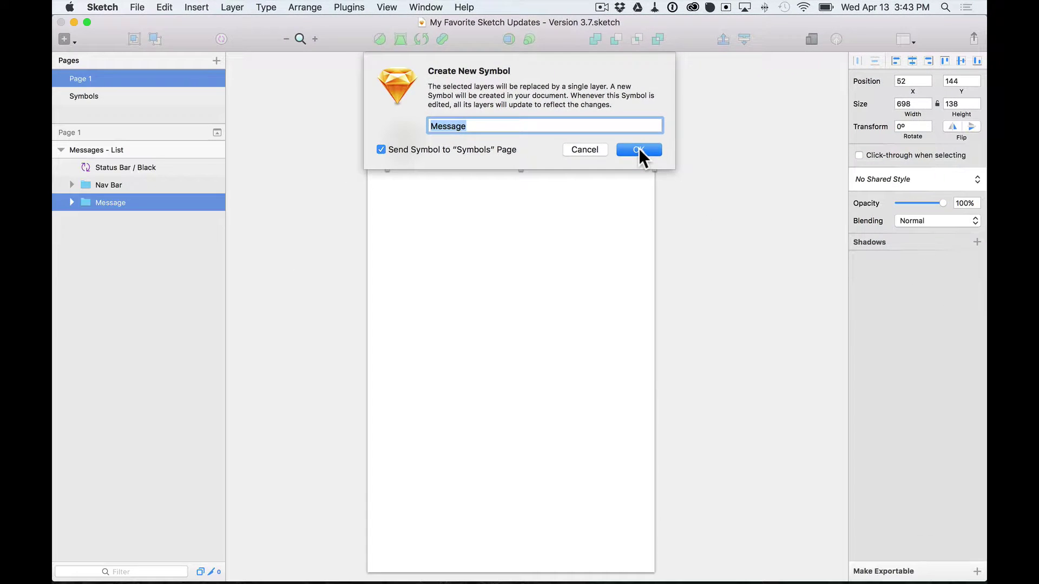
click(758, 300)
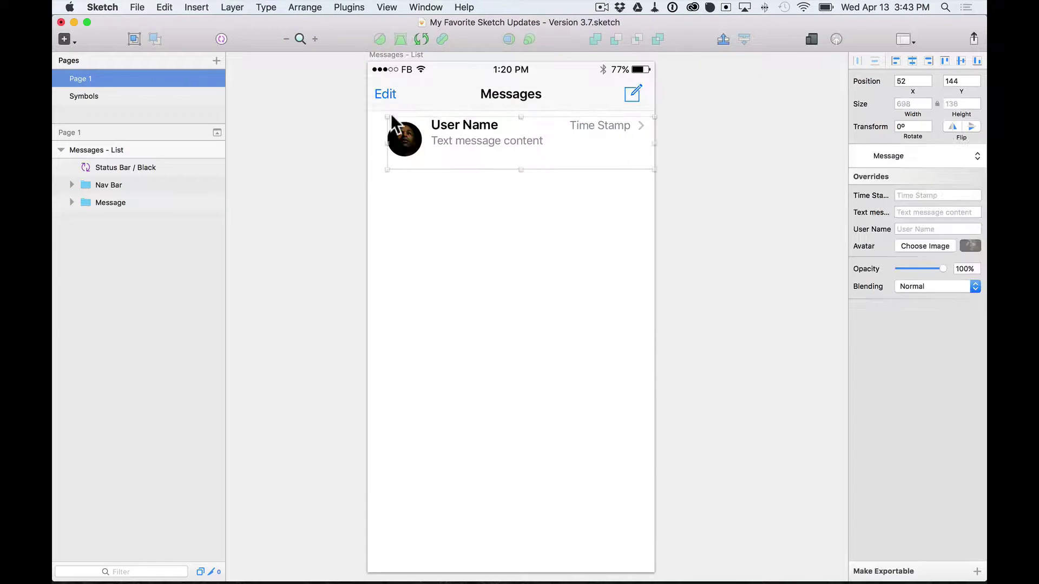
- View the Message symbol on the Symbols page and return to Page 1
click(108, 93)
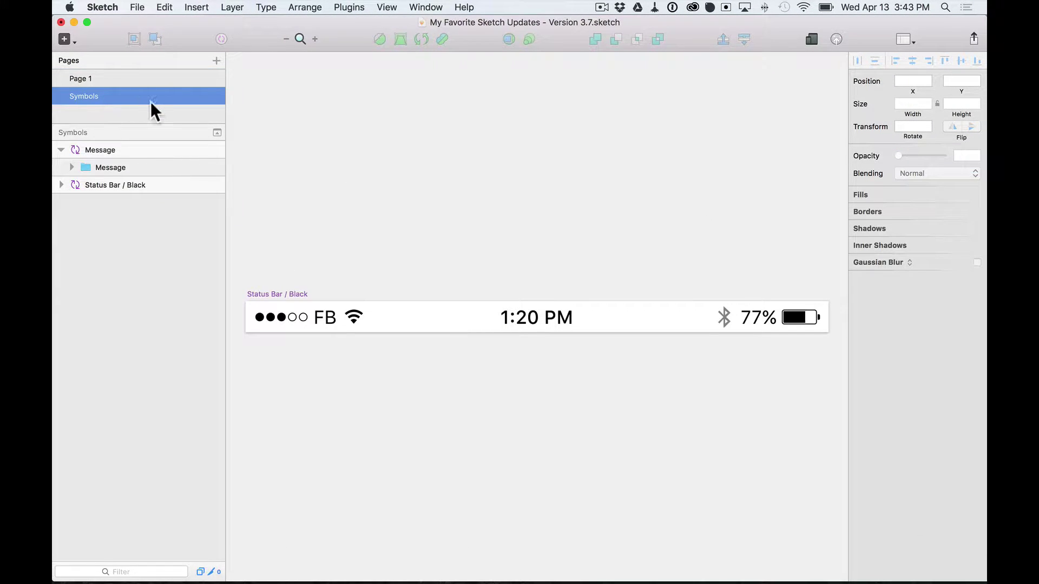
key(super+1)
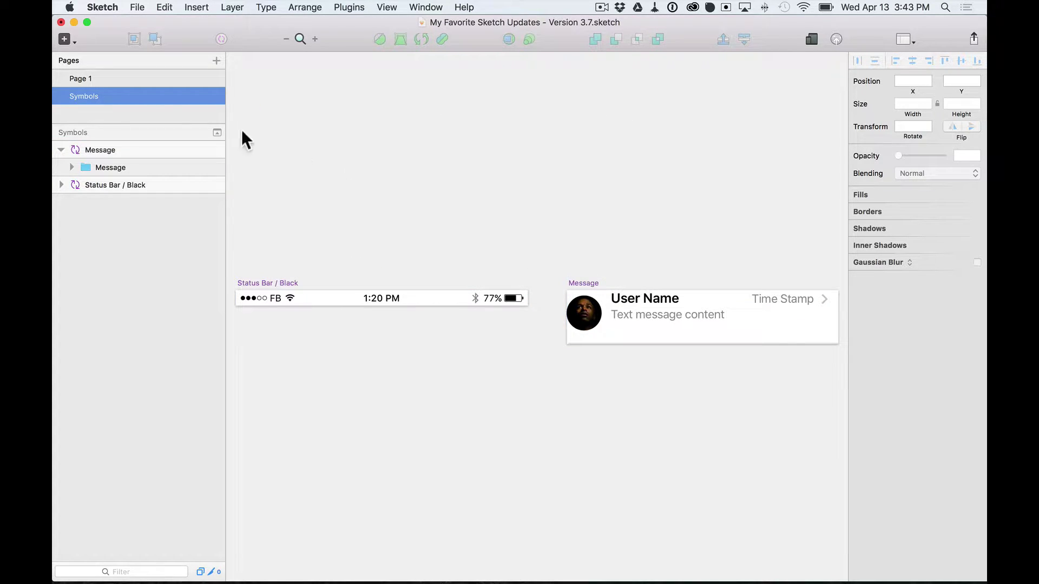
click(107, 81)
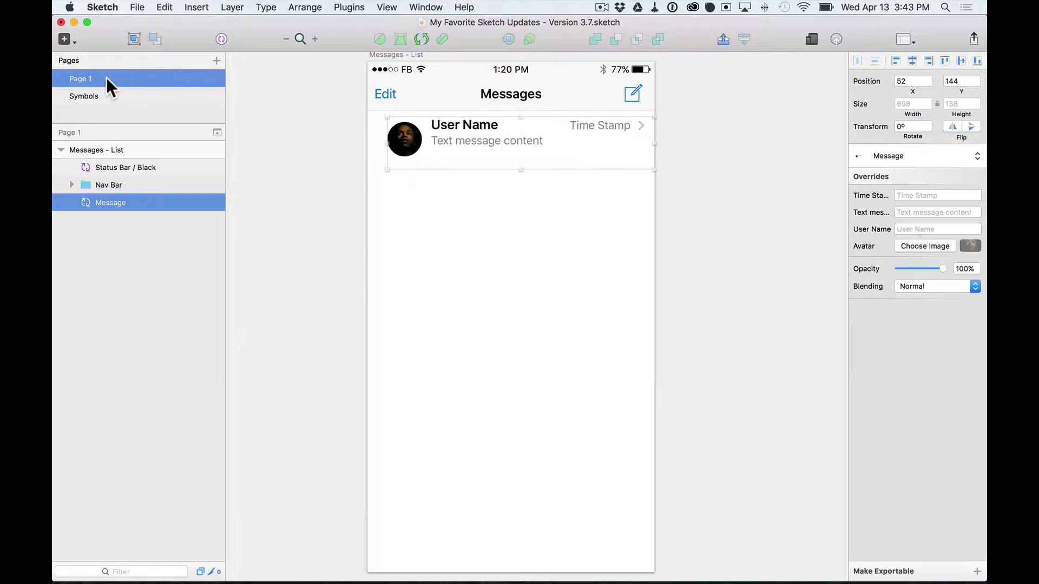
- Duplicate the Message symbol instance downward to make a list of four messages on the artboard
click(501, 232)
click(488, 152)
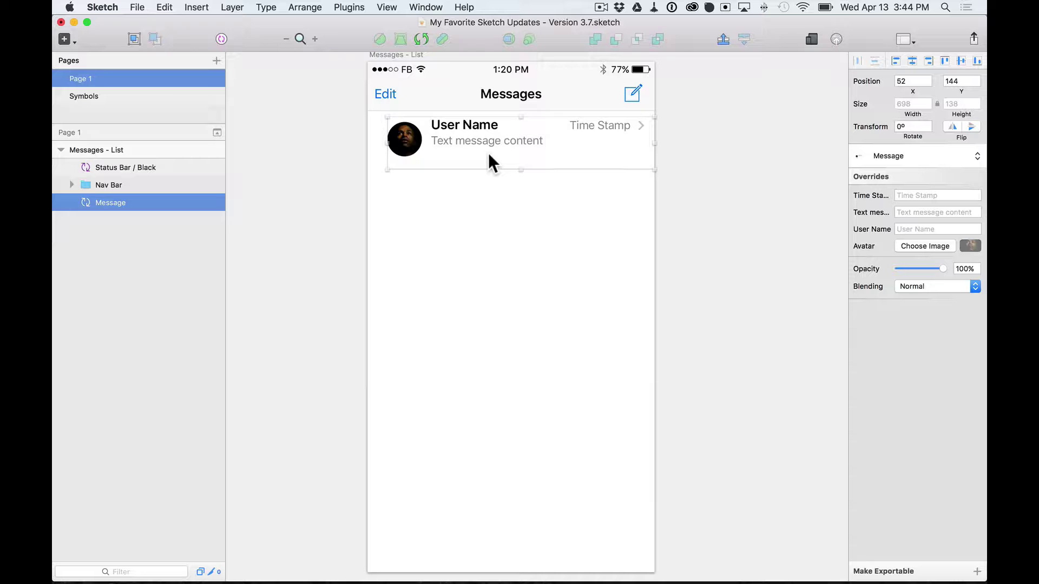
alt+drag(495, 134, 493, 193)
key(cmd+d)
key(cmd+d)
- Distribute the four message instances vertically with a spacing of 16
drag(490, 382, 446, 137)
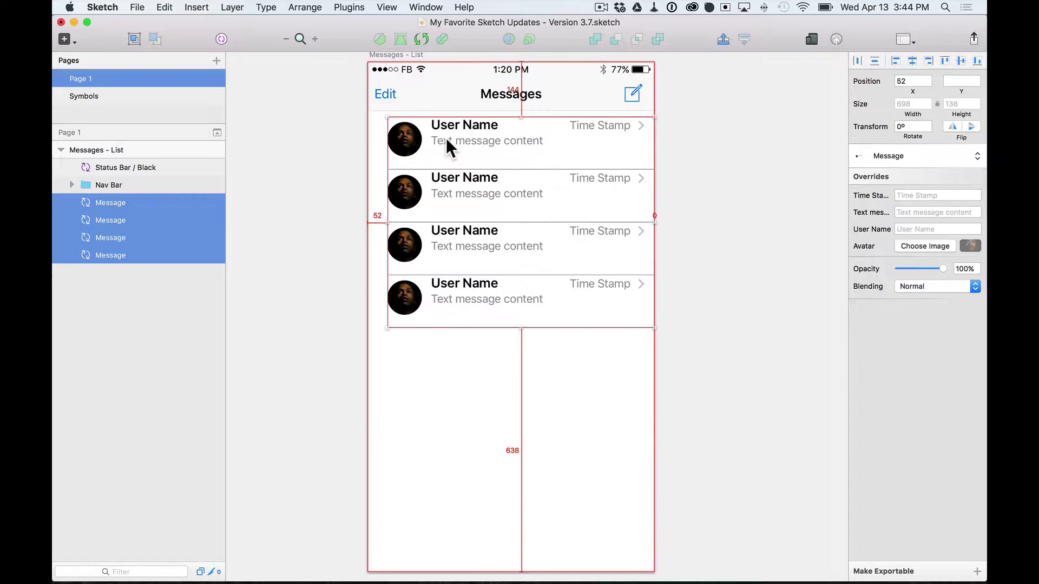
key(ctrl+alt+super+v)
text(16)
key(Return)
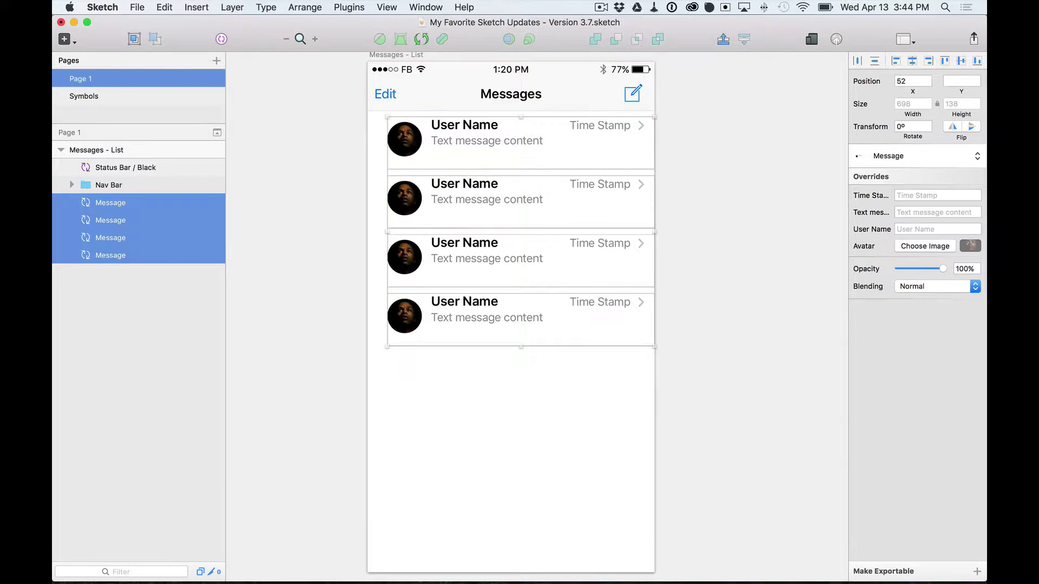
click(702, 195)
- Override the first message's time stamp with 11:04 AM
click(546, 121)
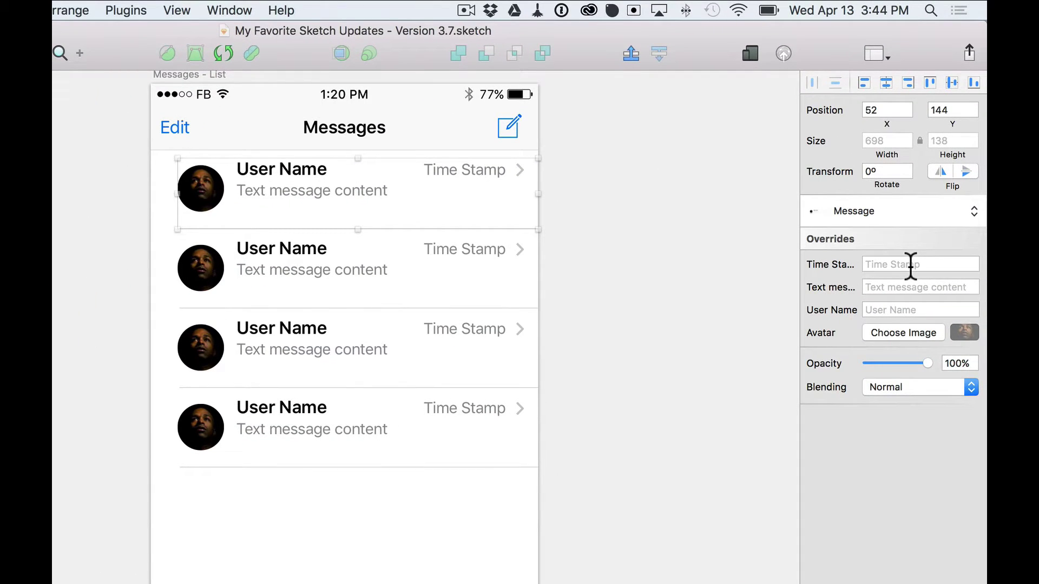
click(870, 263)
text(11)
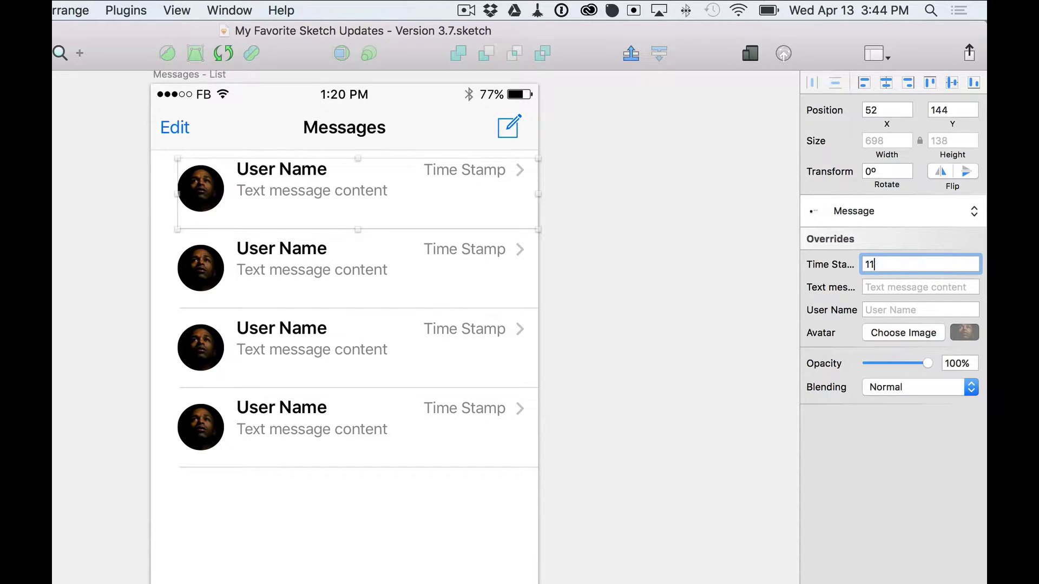
text(:04 AM)
key(Return)
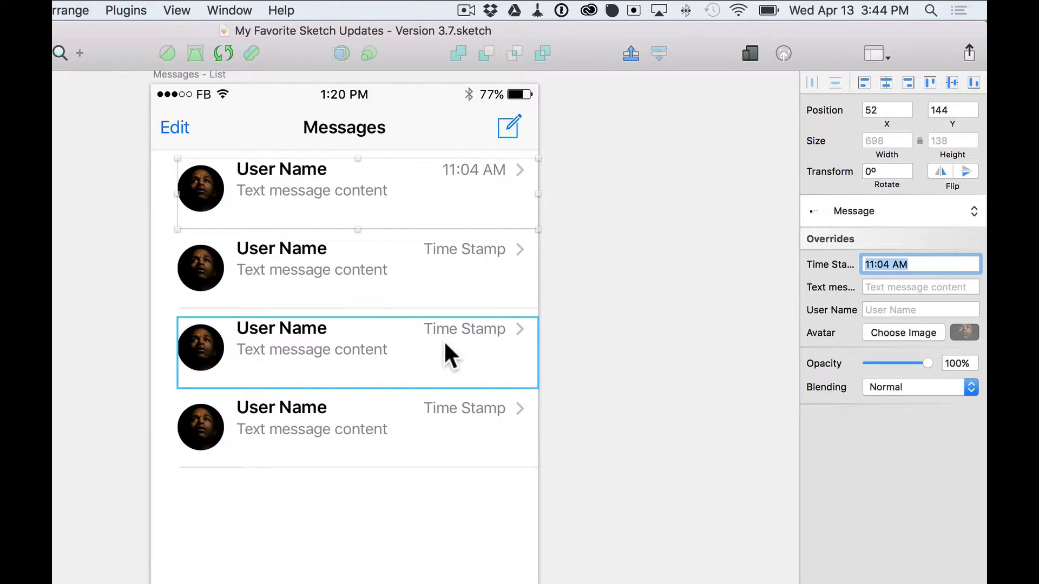
click(607, 220)
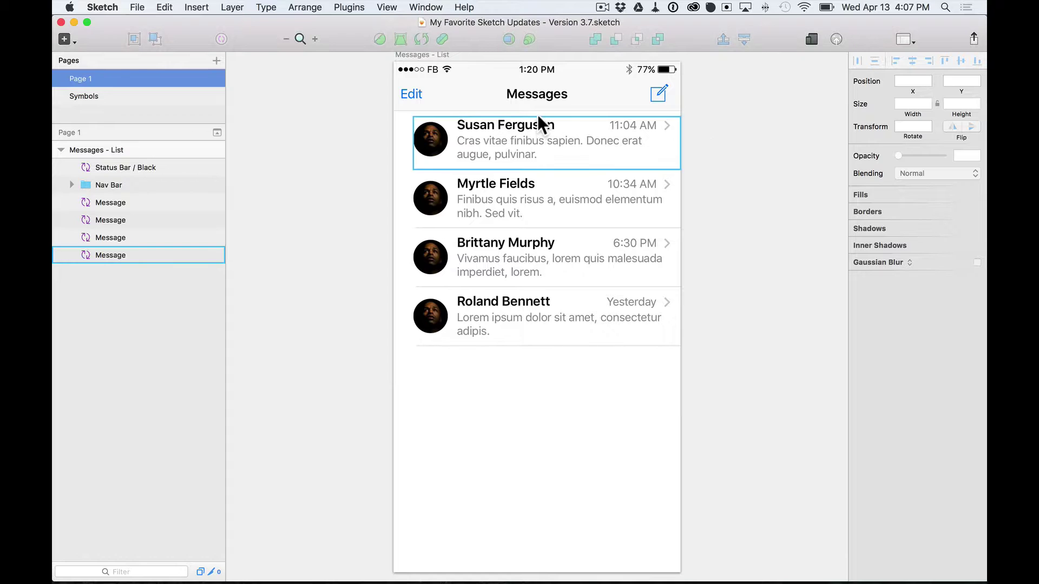
- Check the text overrides of each of the four messages in the list
click(499, 131)
click(511, 212)
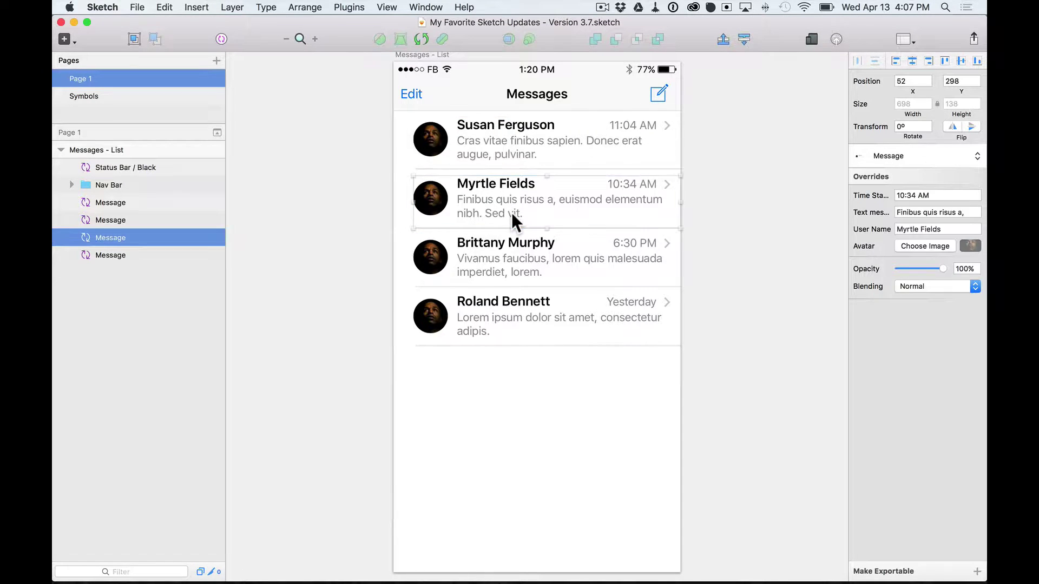
click(532, 255)
click(528, 316)
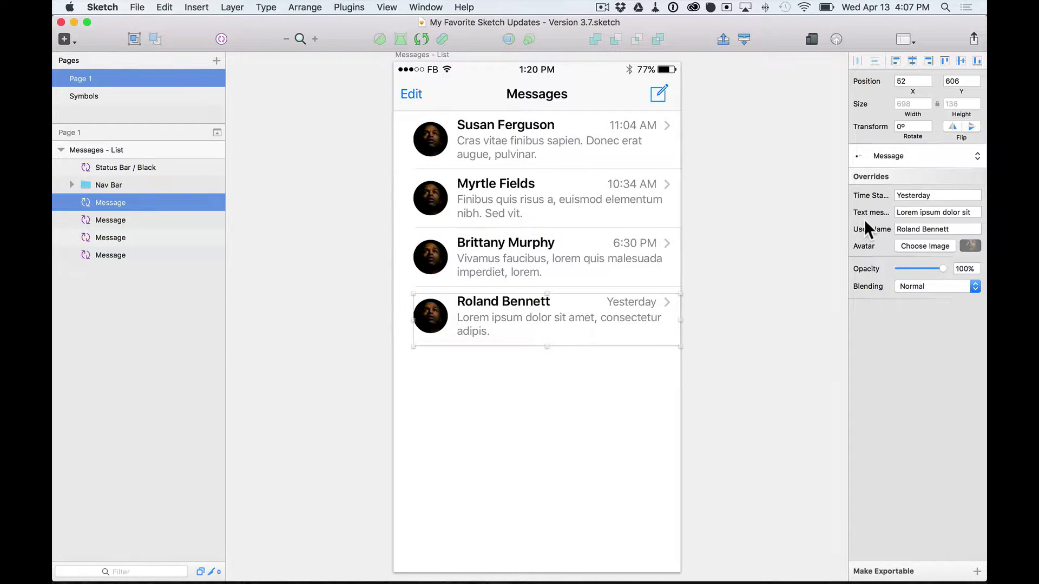
- Override the avatars of the first and second messages with different portrait photos from the desktop
click(485, 138)
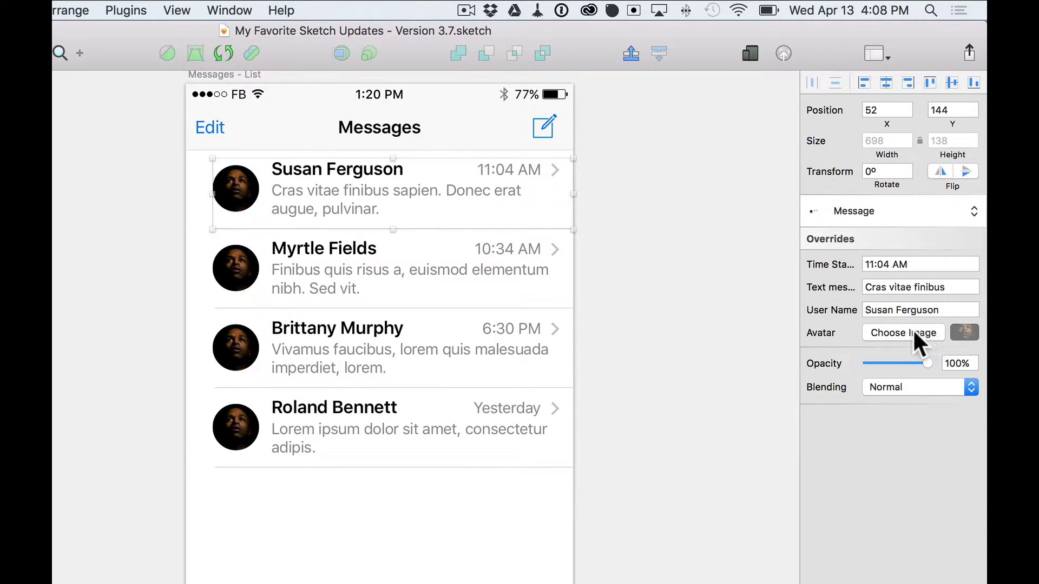
key(F11)
mouse_move(943, 69)
mouse_down()
mouse_move(984, 32)
mouse_move(955, 343)
mouse_move(973, 347)
mouse_move(964, 332)
mouse_up()
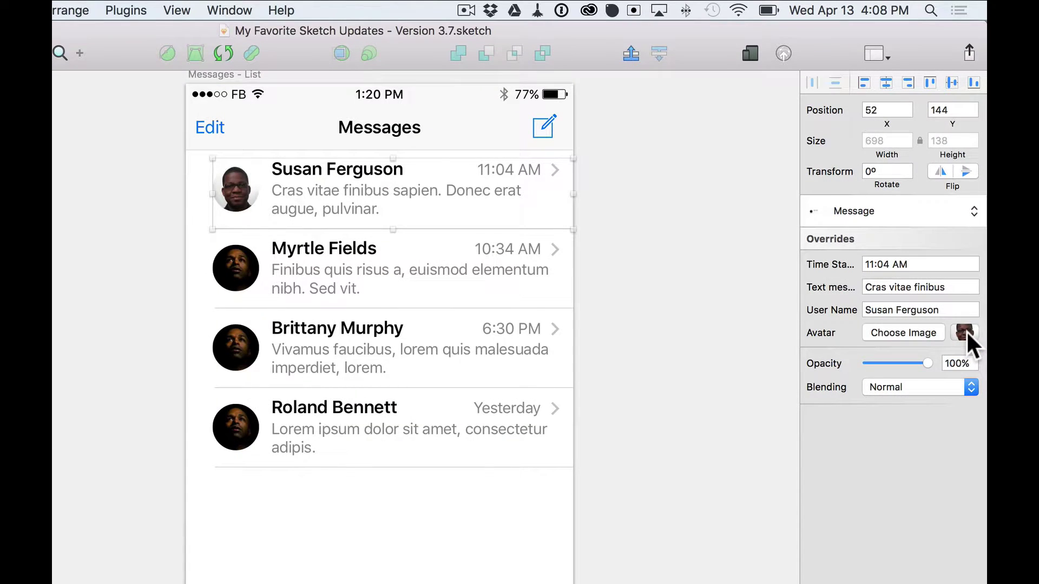
click(493, 259)
key(F11)
drag(927, 153, 919, 332)
- Override the avatars of the third and fourth messages with different portrait photos from the desktop
click(565, 343)
key(F11)
click(937, 250)
mouse_move(936, 250)
mouse_down()
mouse_move(955, 158)
mouse_move(959, 343)
mouse_move(957, 157)
mouse_move(959, 348)
mouse_move(951, 330)
mouse_up()
click(515, 429)
key(F11)
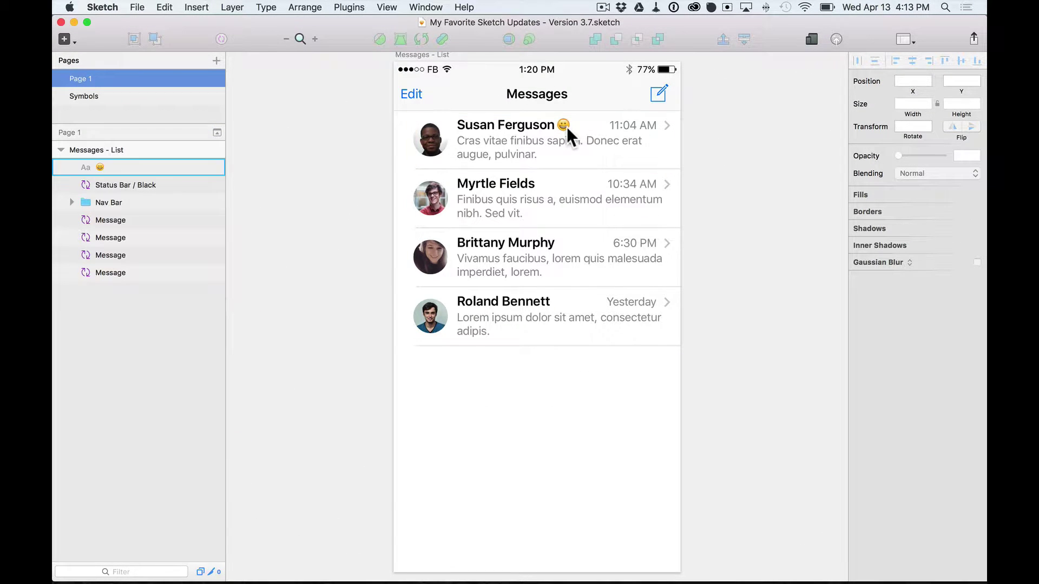
- Convert the 😀 text layer beside the first message's name into a symbol named 😀 and cut its instance from the artboard
click(563, 124)
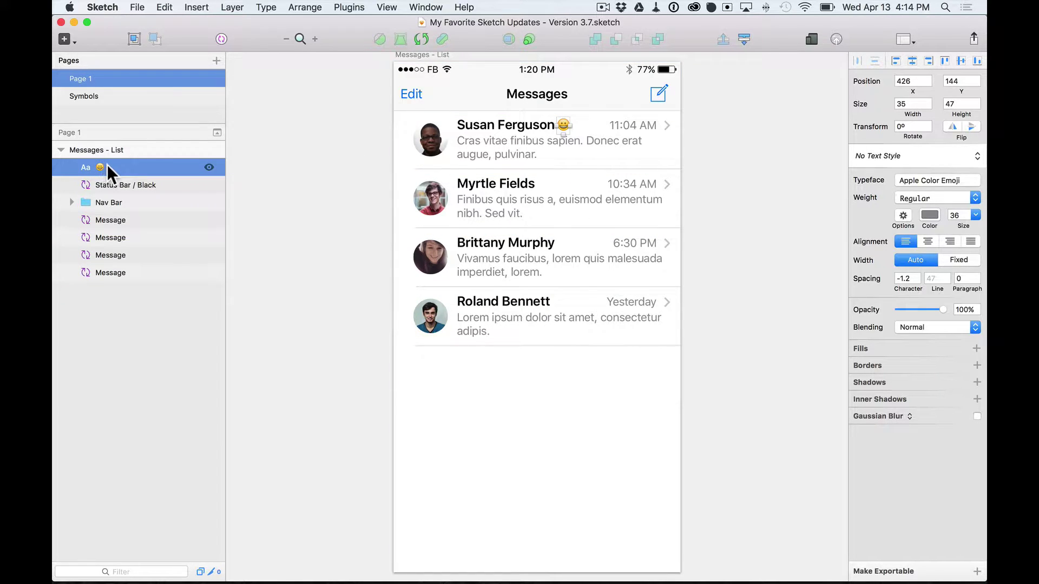
click(220, 39)
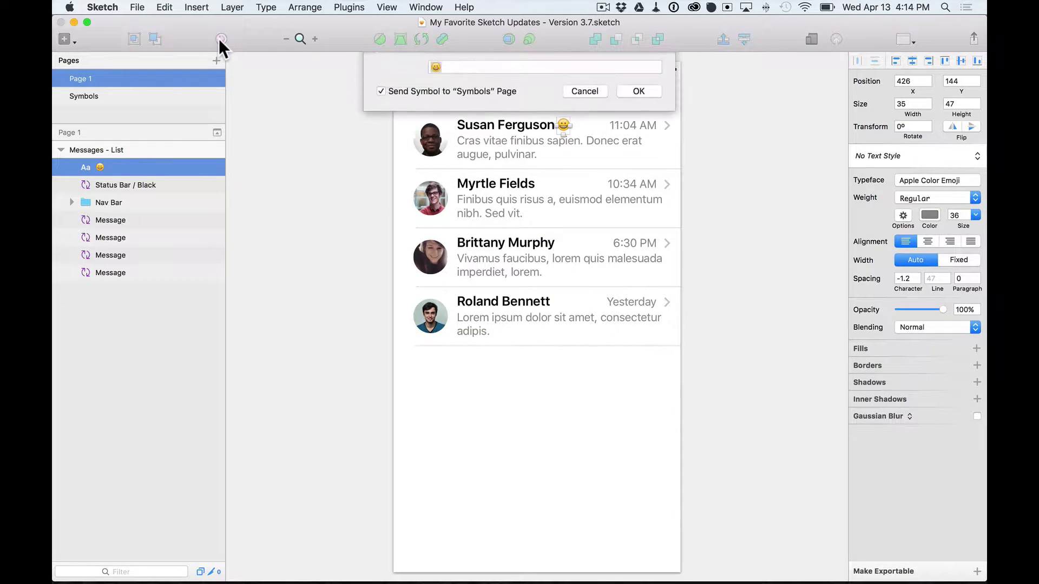
click(639, 149)
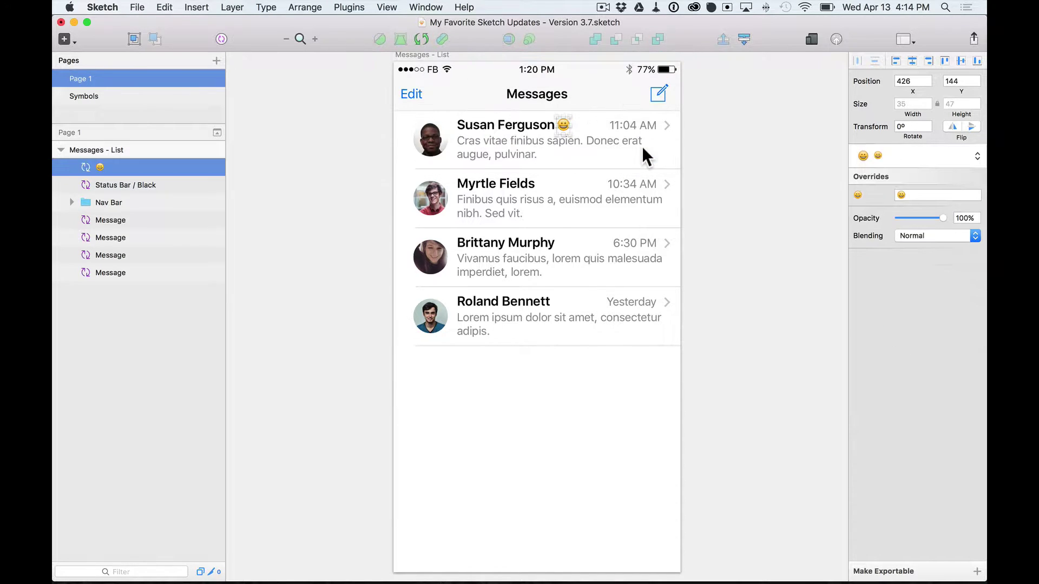
key(BackSpace)
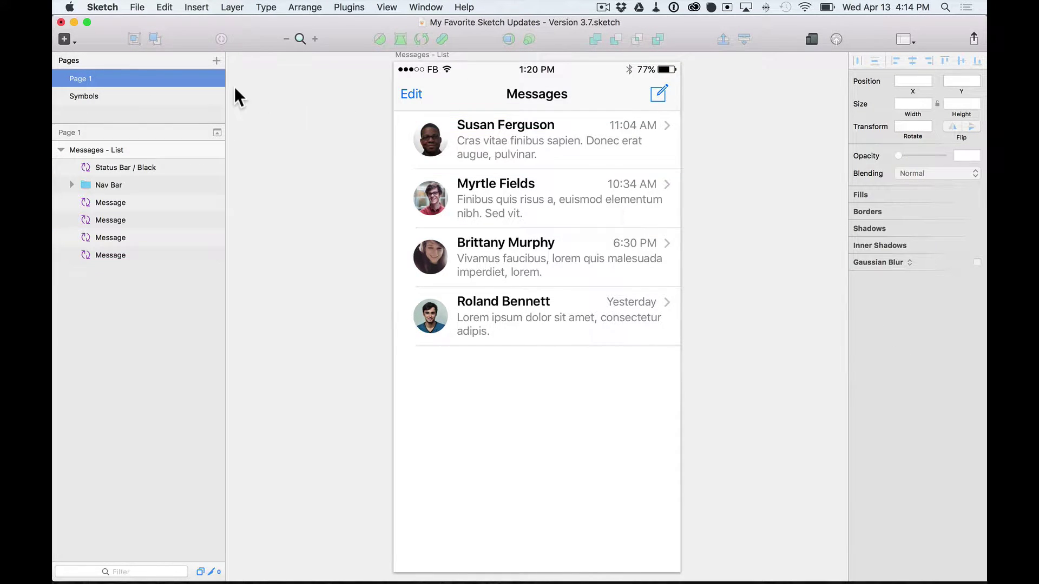
- Paste the 😀 symbol instance inside the Message symbol on the Symbols page, above the User Name layer
click(177, 95)
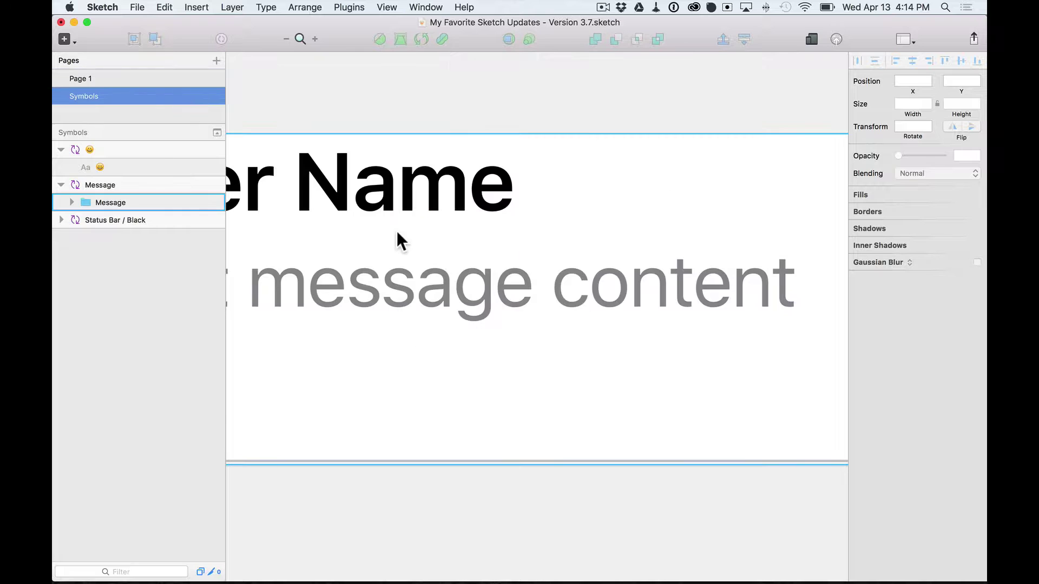
key(super+1)
key(z)
drag(518, 257, 665, 387)
scroll(690, 239, right, 3)
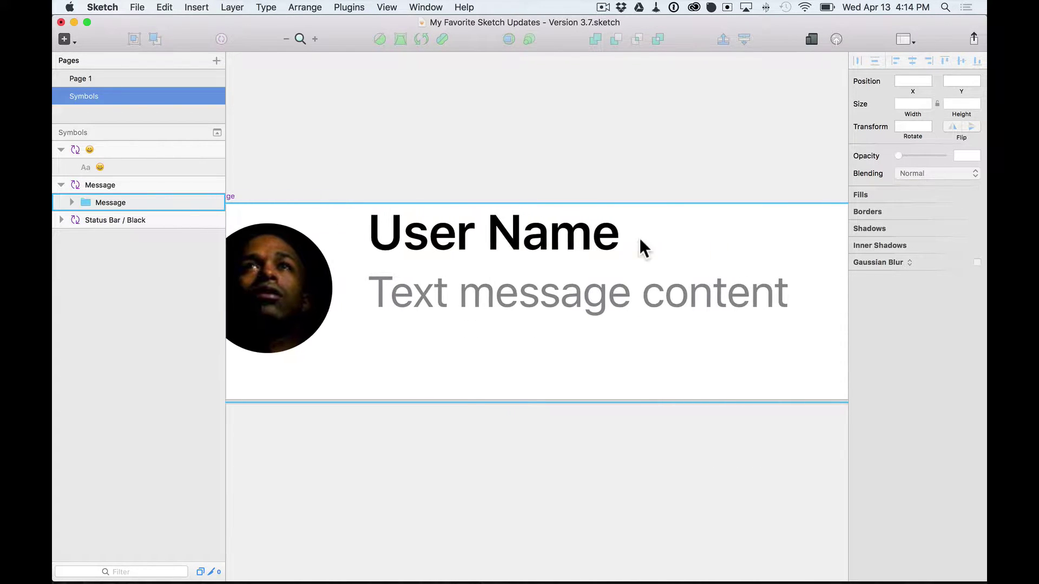
double_click(601, 244)
key(super+v)
- Move the nested 😀 instance just after the User Name text, at X 304 and Y 0
key(shift+Right)
key(shift+Right)
key(shift+Right)
key(shift+Right)
key(shift+Right)
key(shift+Right)
key(shift+Right)
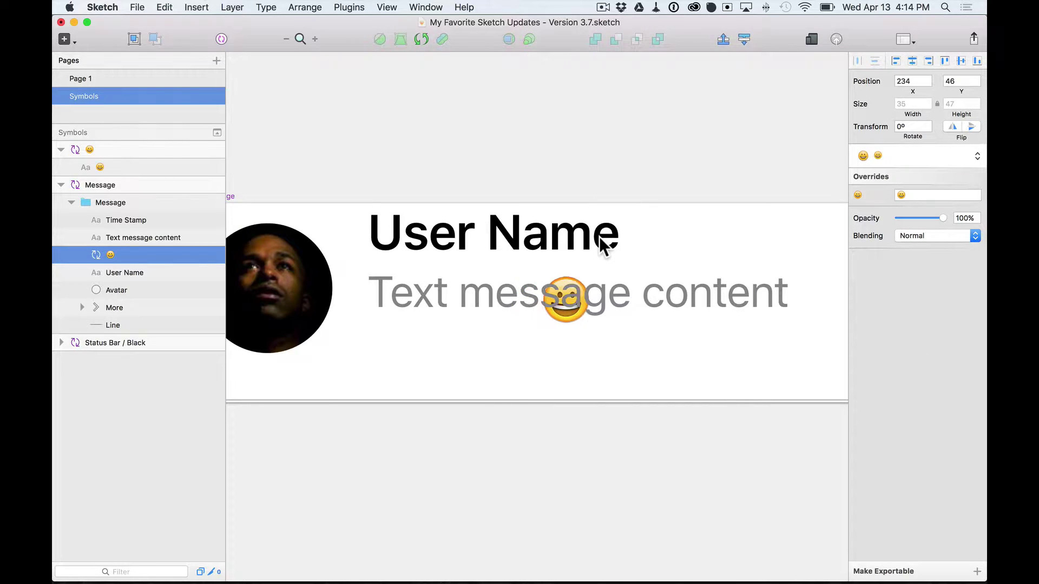
key(shift+Up)
key(shift+Up)
key(shift+Up)
key(shift+Up)
key(Up)
key(Up)
key(Up)
key(Up)
key(Up)
key(Up)
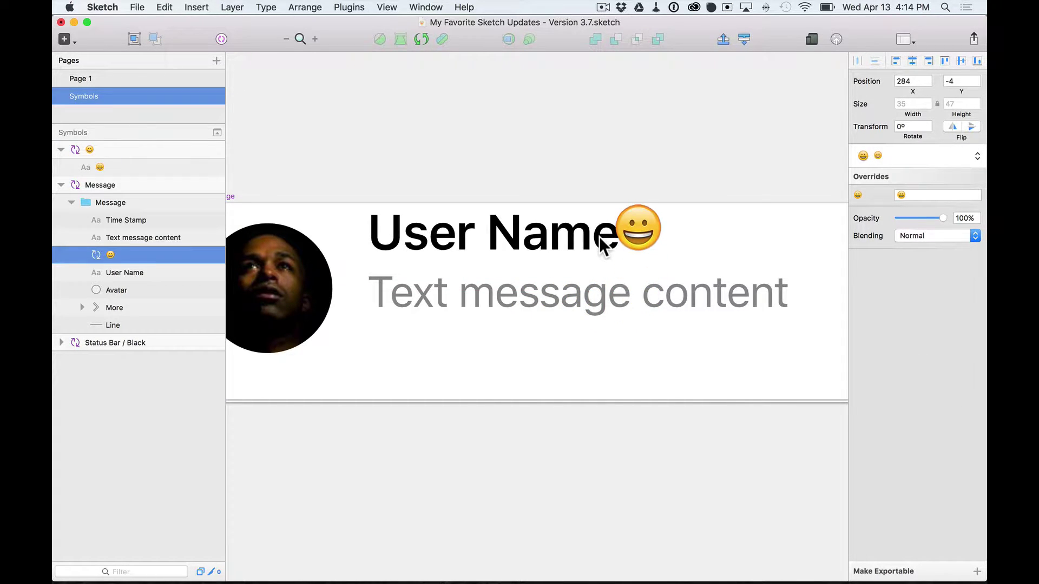
key(shift+Right)
key(shift+Right)
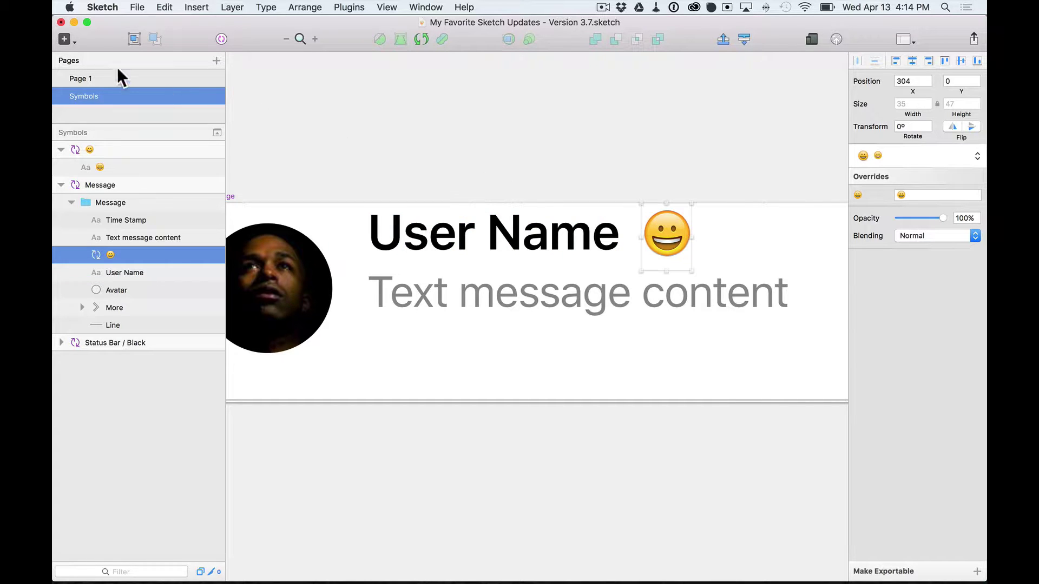
- Review the updated message list on Page 1 and inspect the first message's emoji override
click(102, 77)
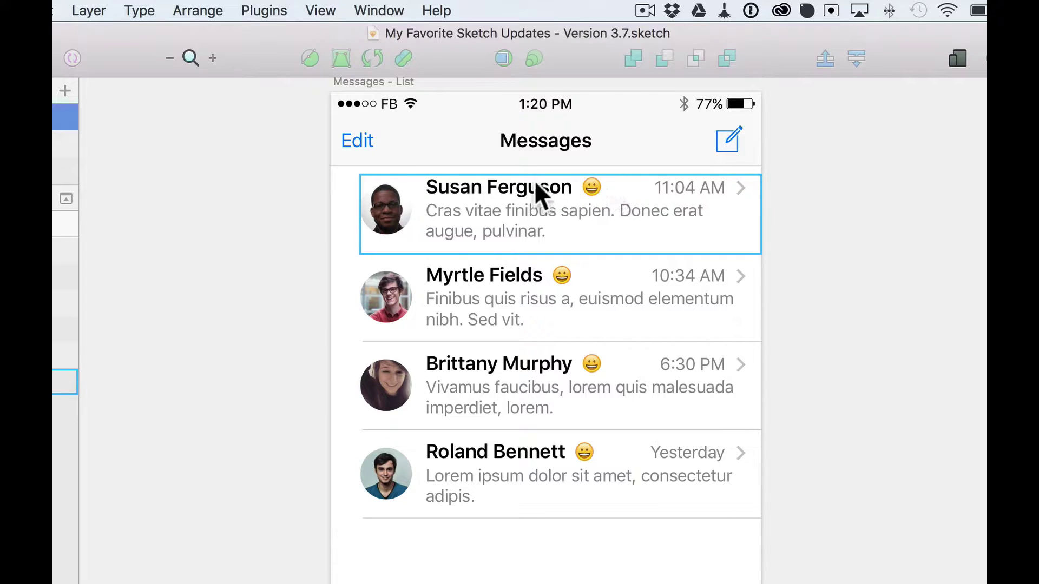
click(509, 188)
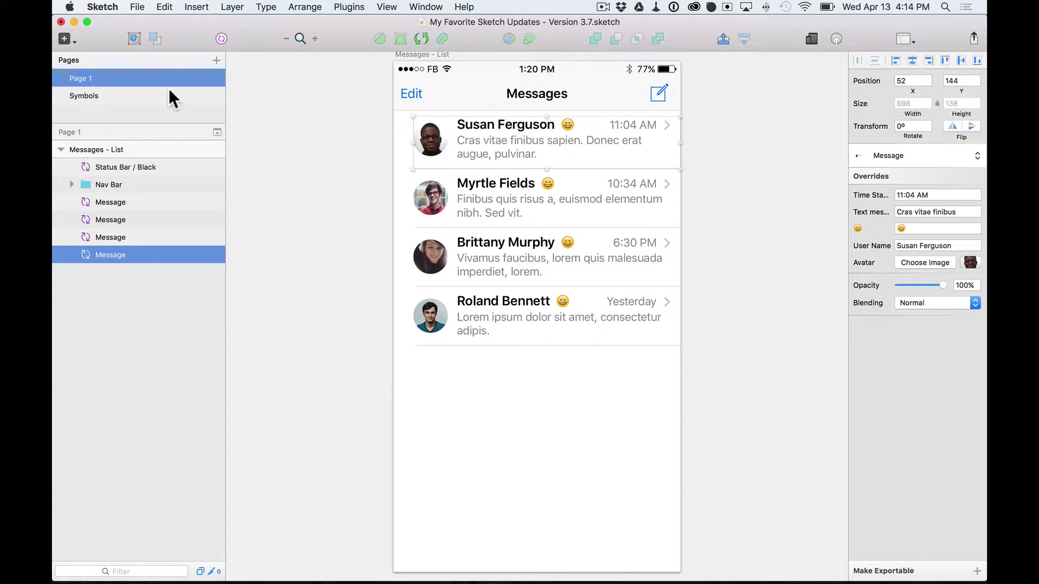
- Replace the emoji in the 😀 symbol on the Symbols page with the grimacing face 😬 and return to Page 1
click(146, 96)
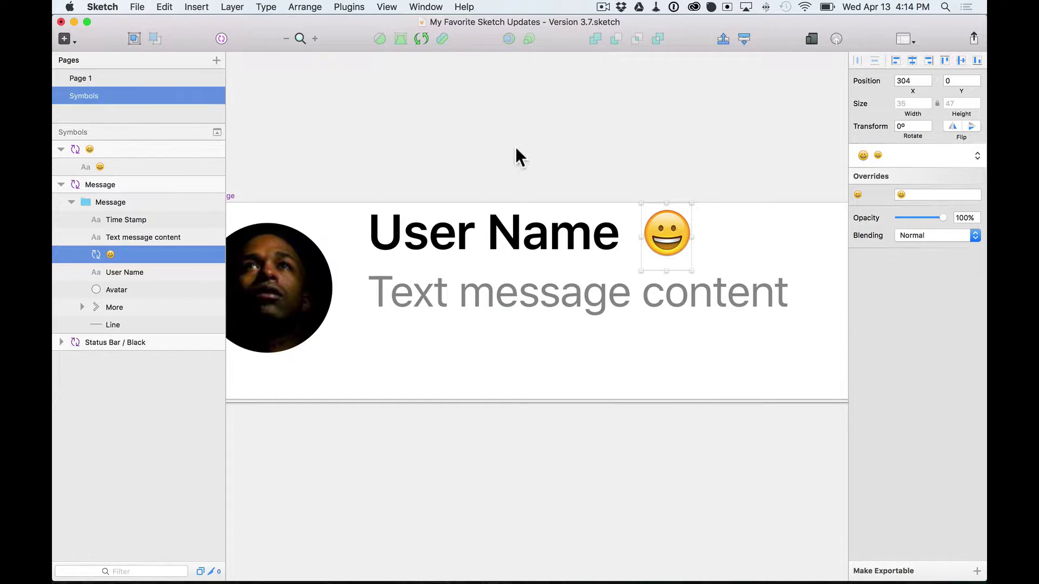
key(super+minus)
scroll(595, 173, right, 5)
key(Escape)
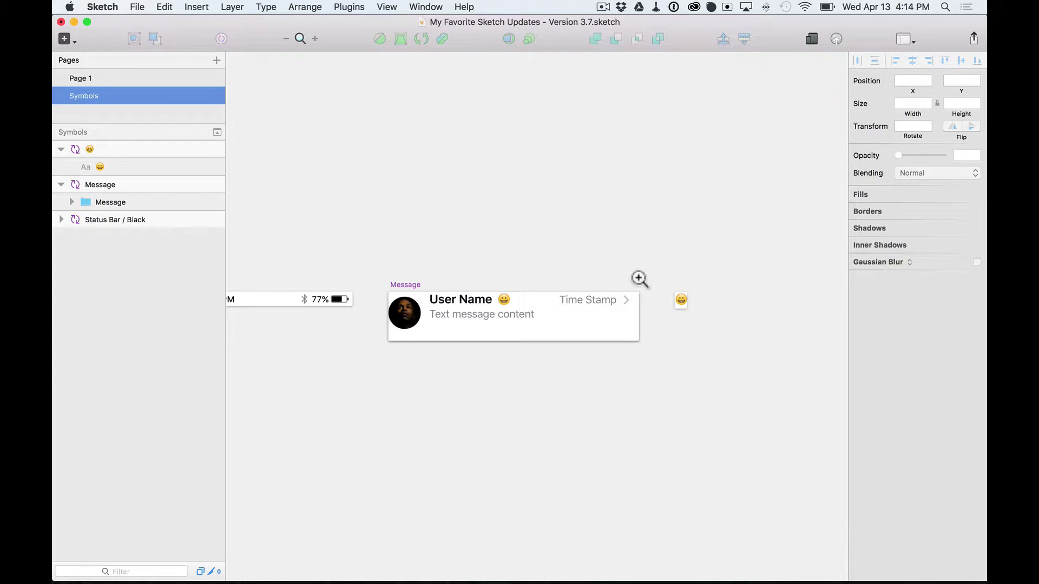
click(637, 276)
double_click(530, 218)
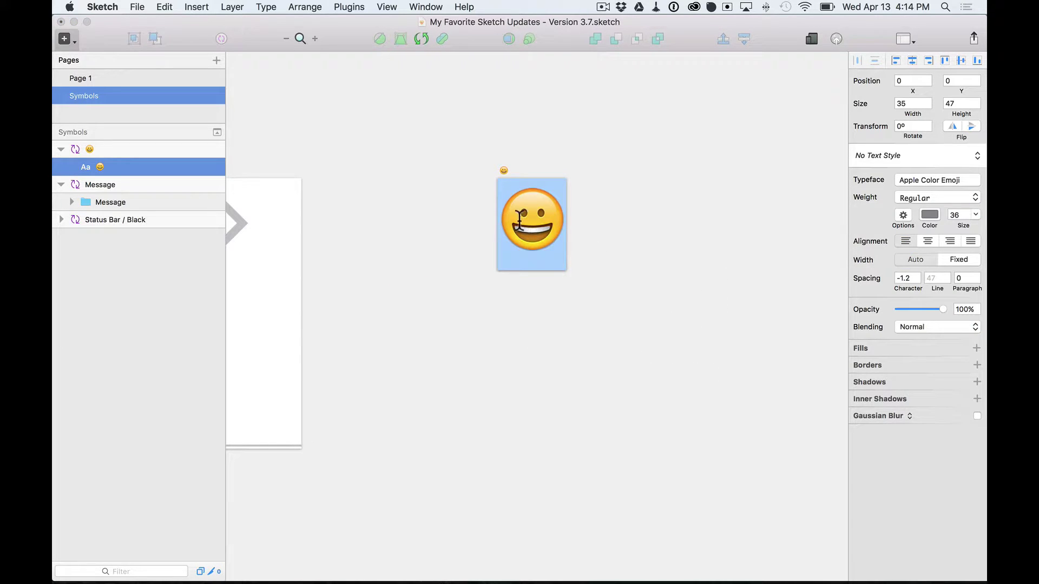
key(ctrl+super+space)
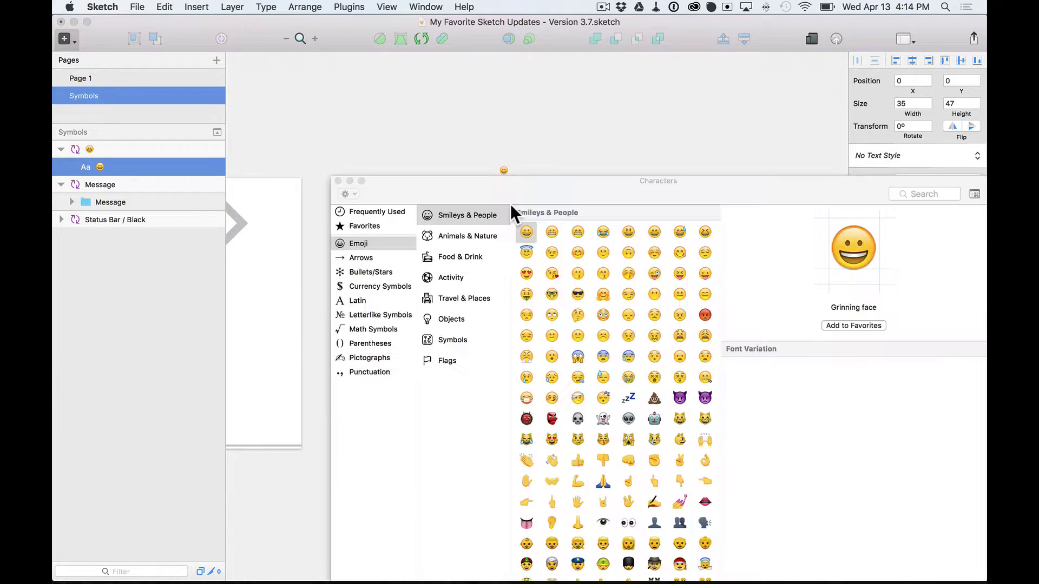
drag(523, 194, 611, 295)
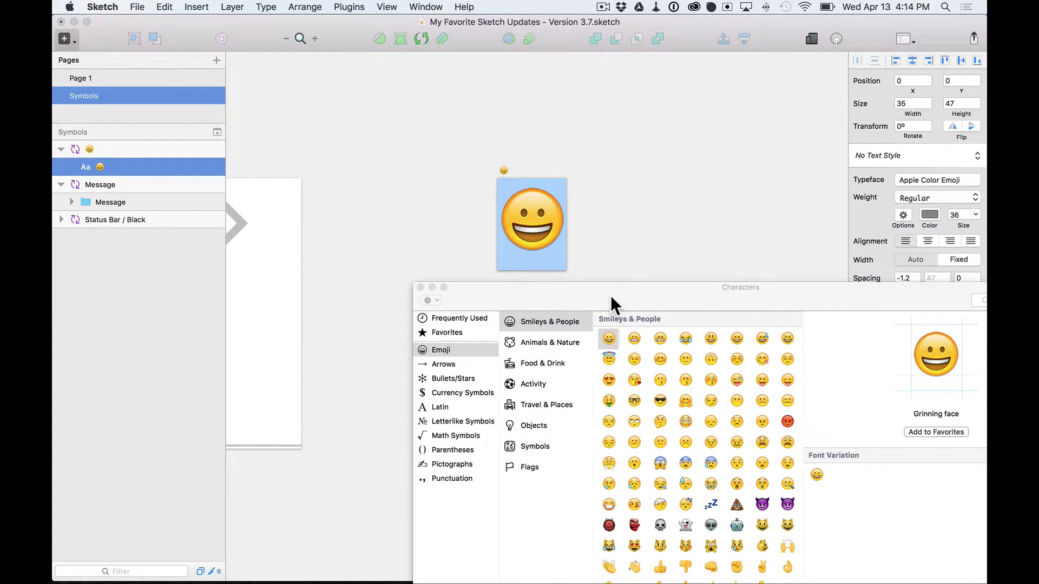
double_click(633, 338)
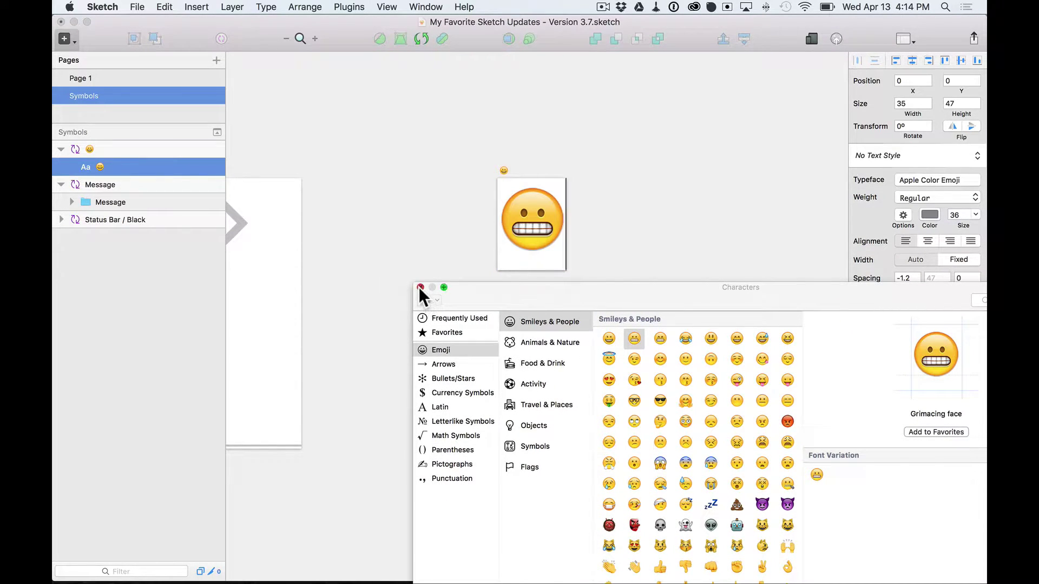
click(420, 287)
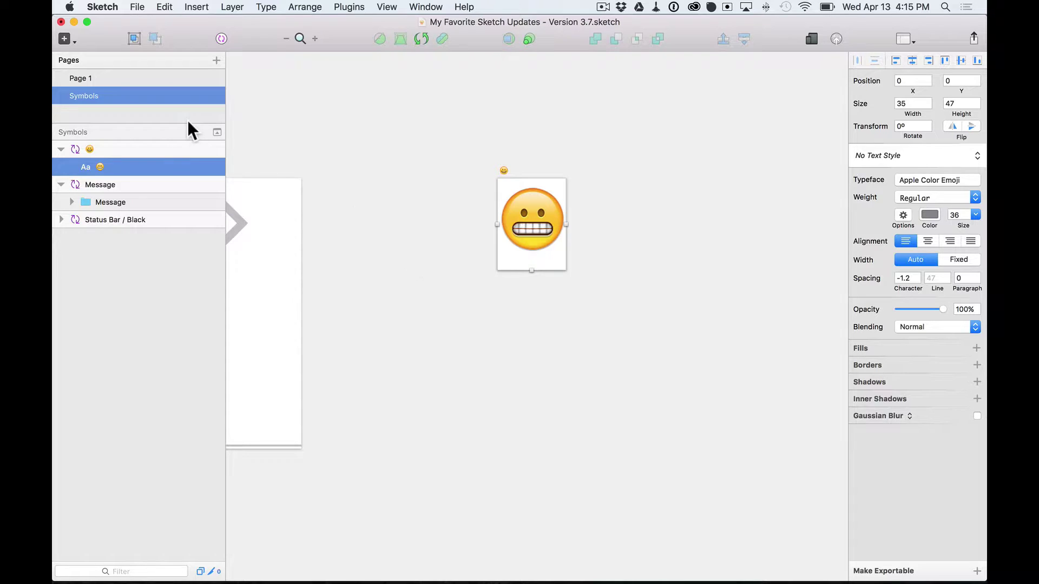
click(133, 75)
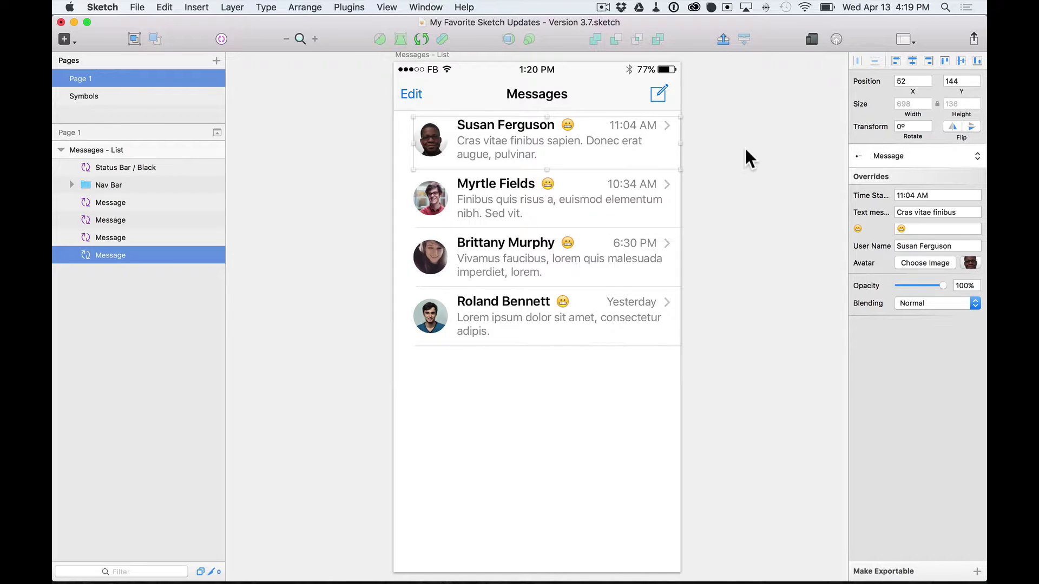
- Duplicate the Messages - List artboard on Page 1
key(super+minus)
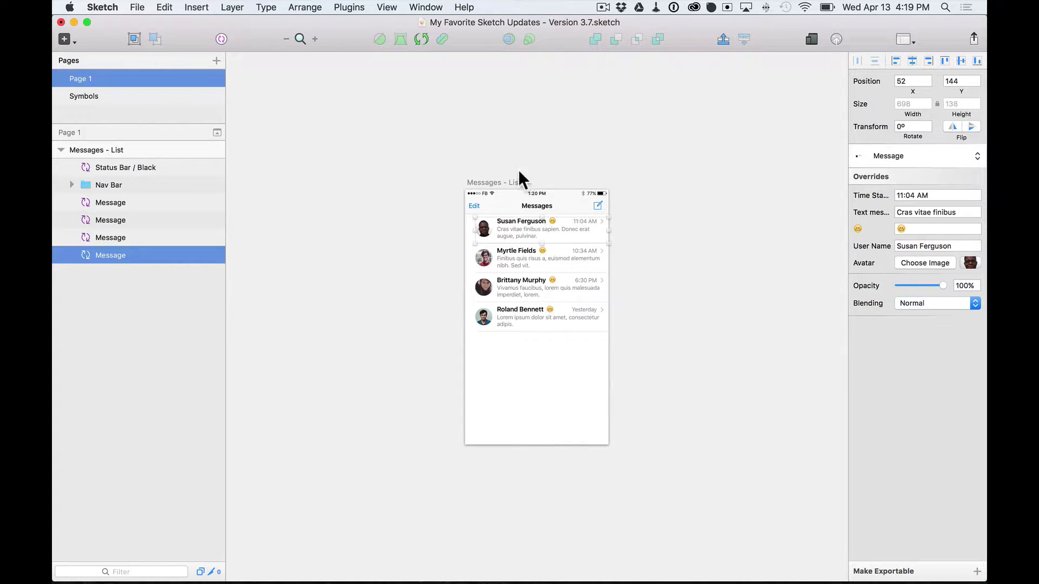
click(502, 181)
key(super+d)
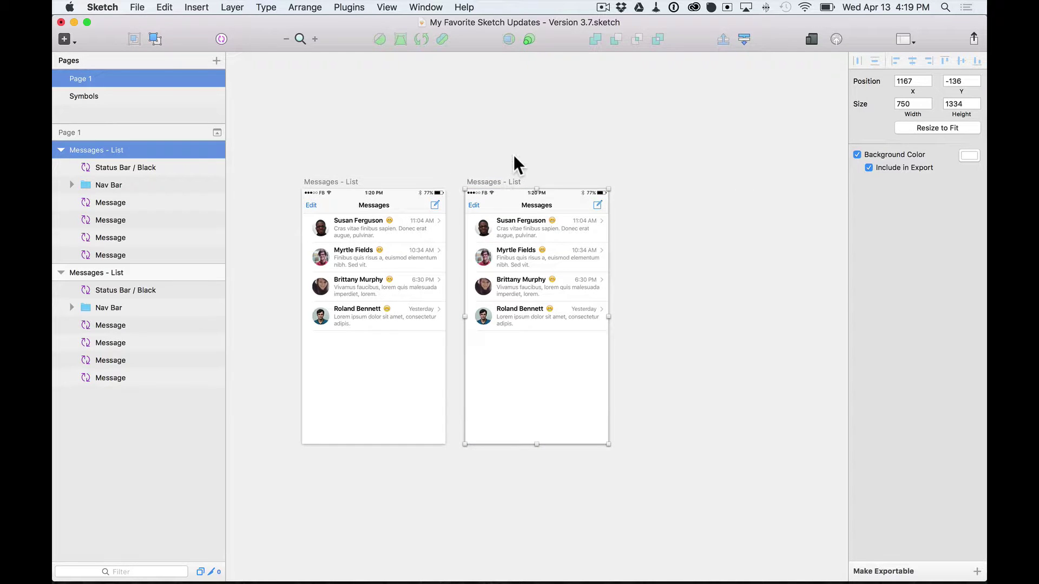
click(514, 154)
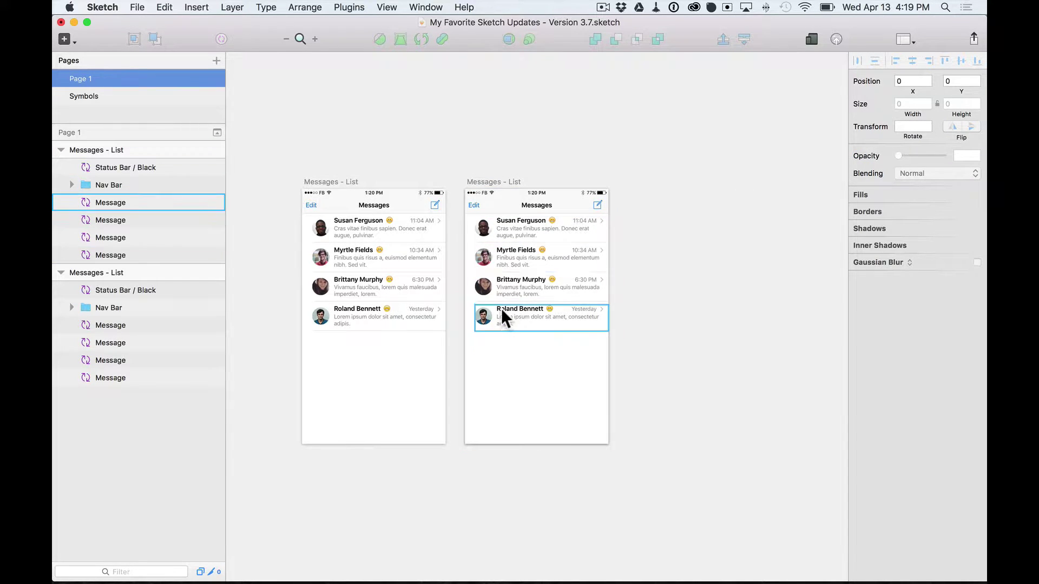
- Set the vertical spacing between the Nav Bar and the four Message instances on one Messages - List artboard to 30
drag(502, 347, 540, 228)
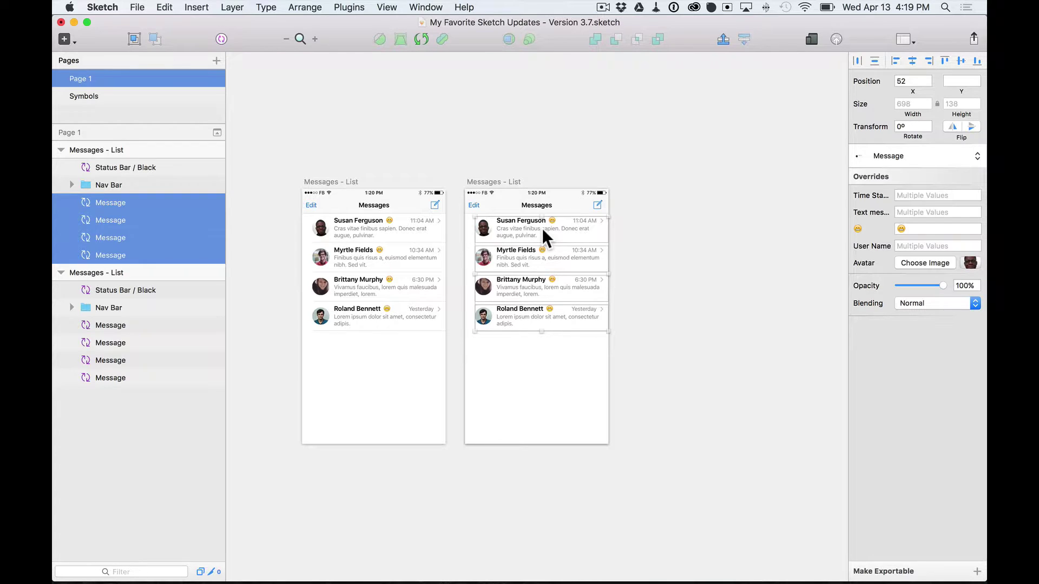
key(super+plus)
drag(629, 422, 622, 107)
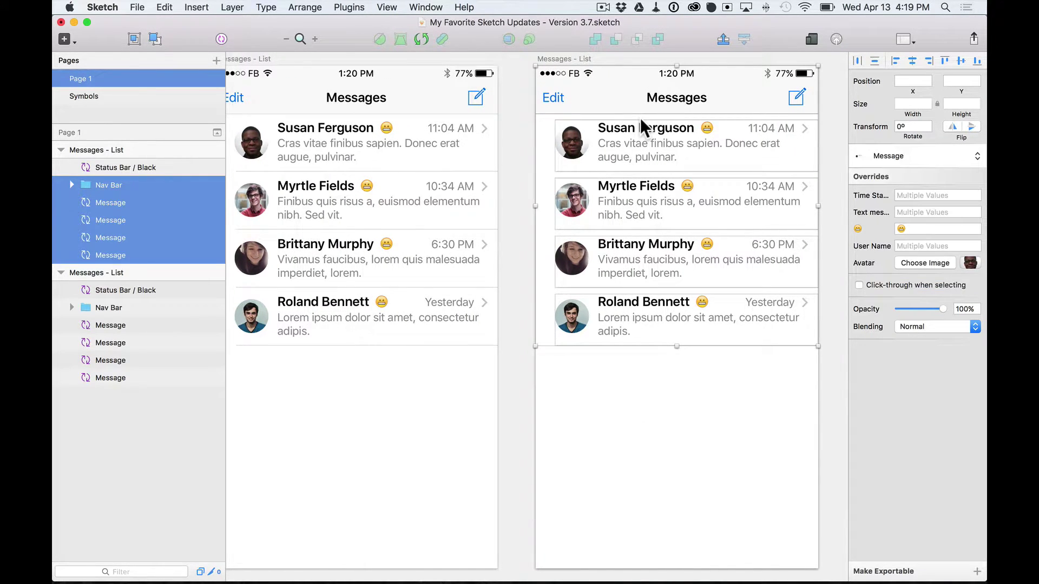
key(ctrl+alt+super+v)
text(20)
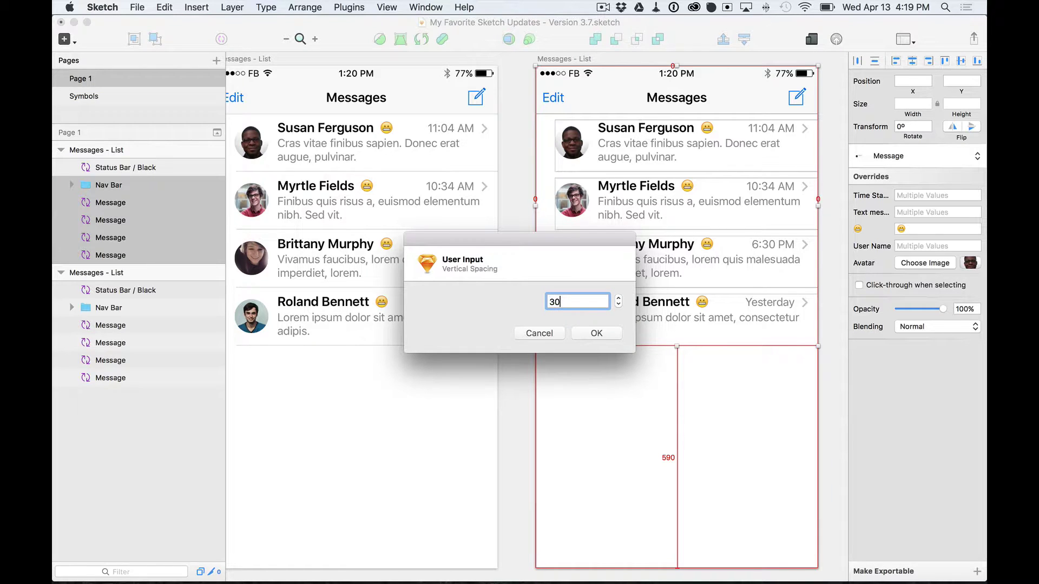
key(Return)
click(640, 419)
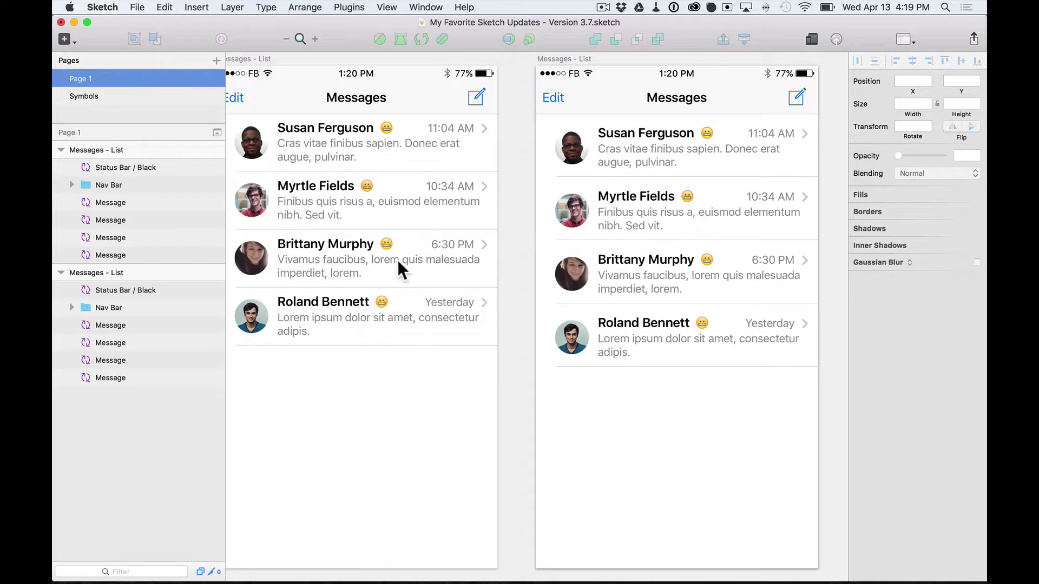
- Delete the Messages - List artboard that has the 30 vertical spacing
click(569, 57)
key(BackSpace)
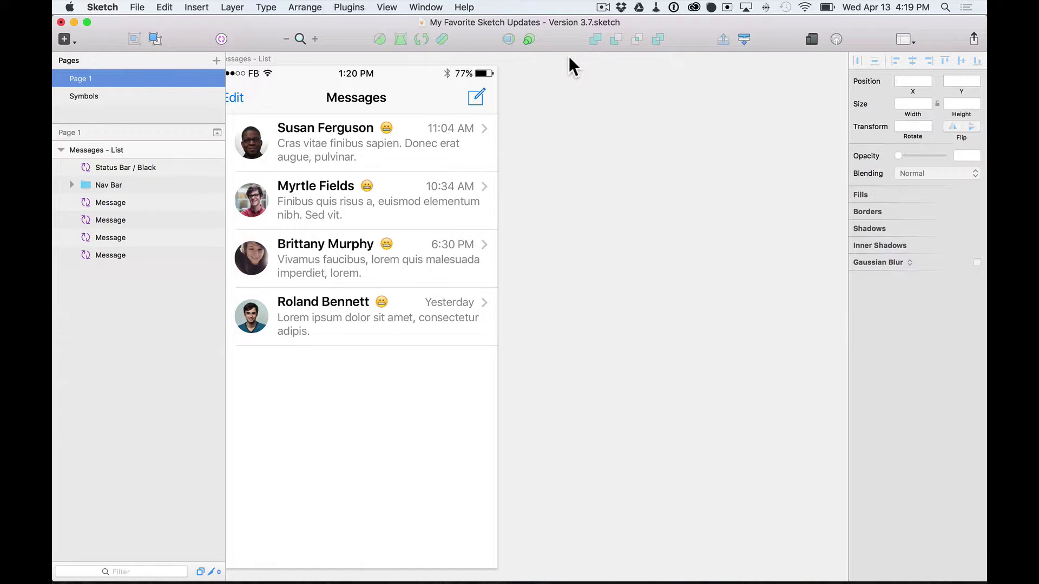
scroll(566, 70, left, 5)
- Convert the status bar, Nav Bar and all four Message instances on the artboard into one symbol named Messages View
click(491, 103)
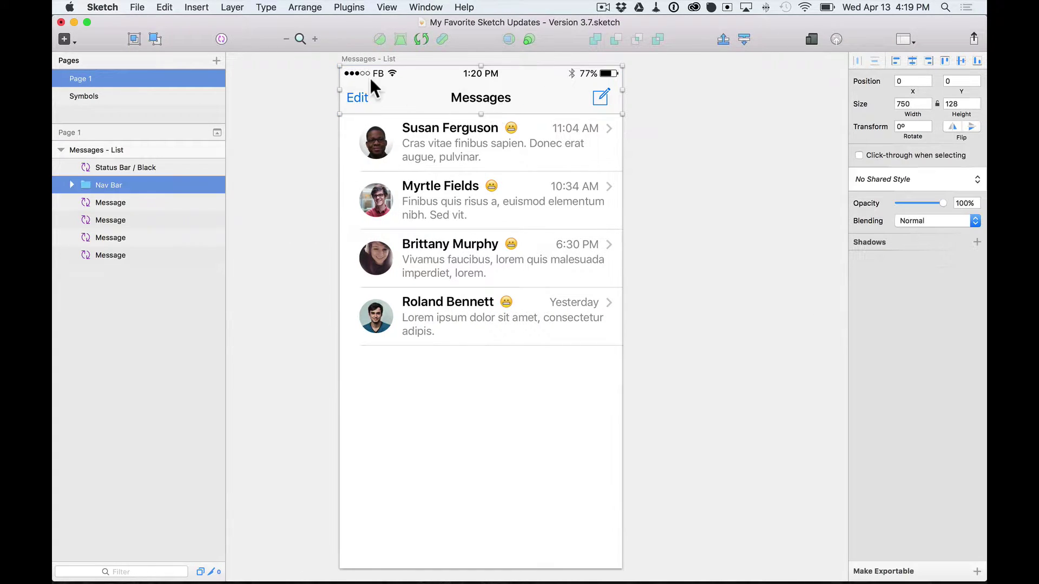
drag(312, 67, 555, 334)
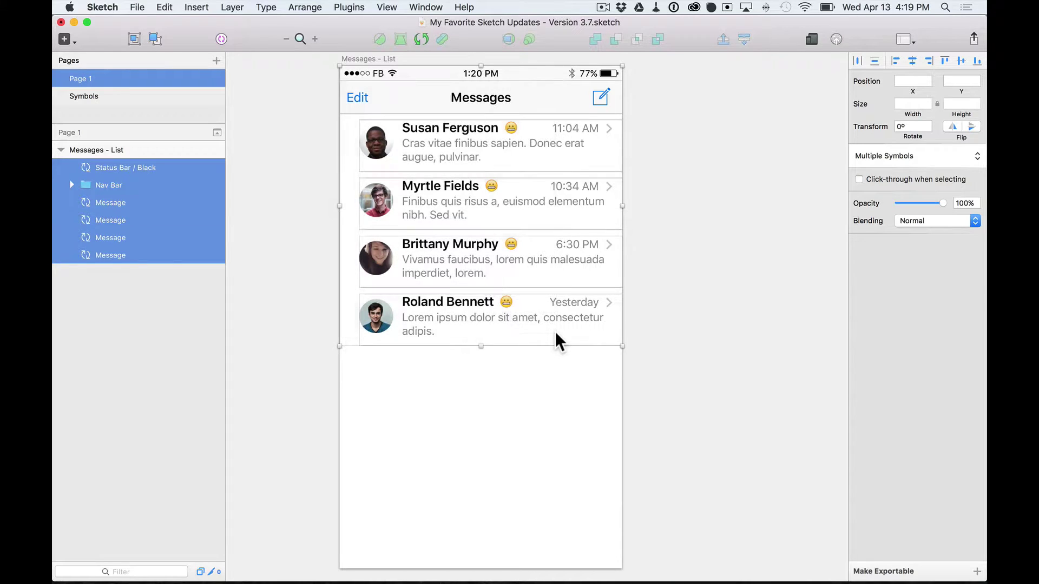
click(222, 38)
text(s)
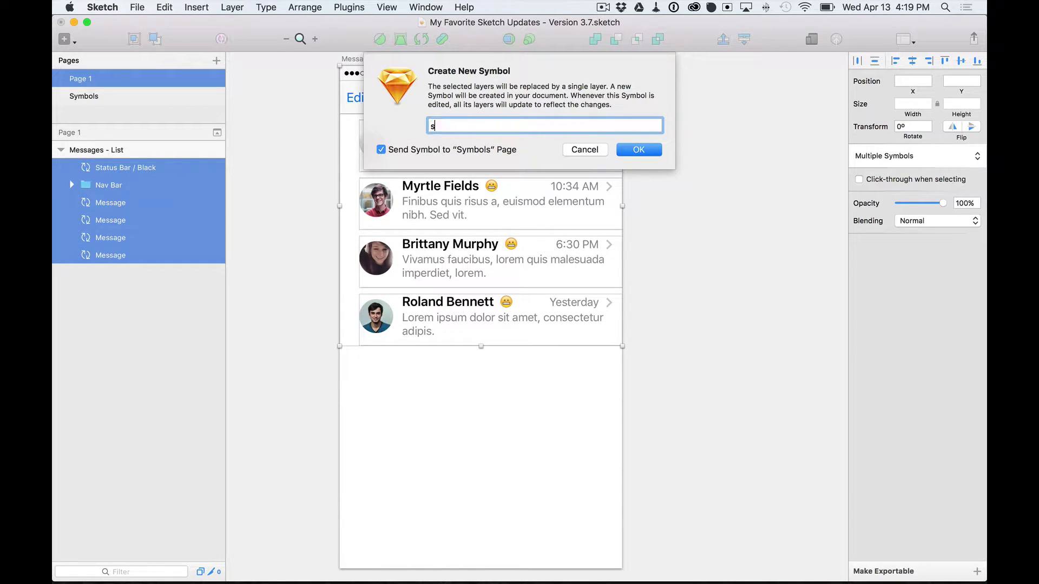
key(BackSpace)
text(Messages View)
key(Return)
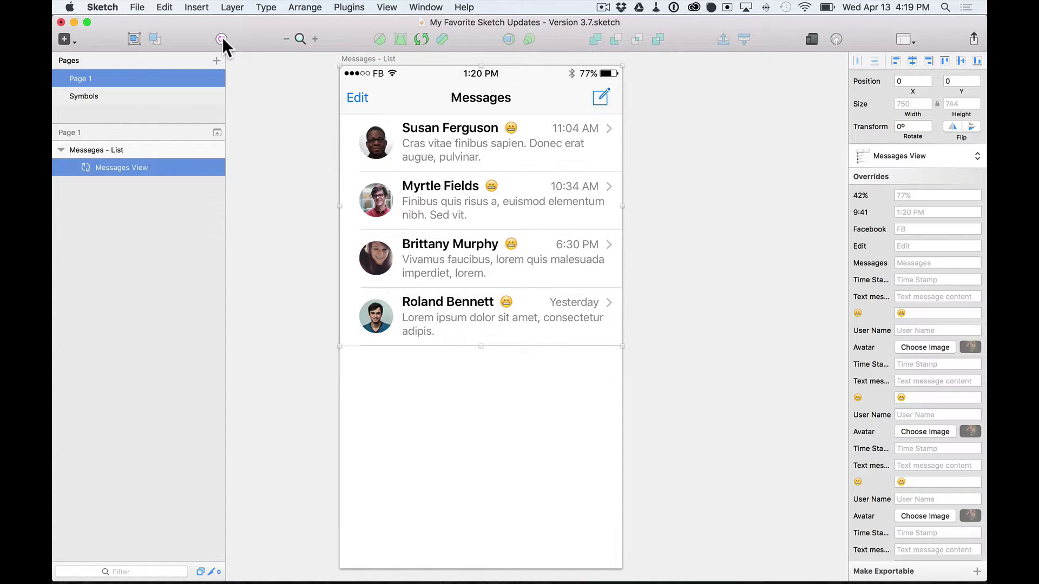
click(692, 98)
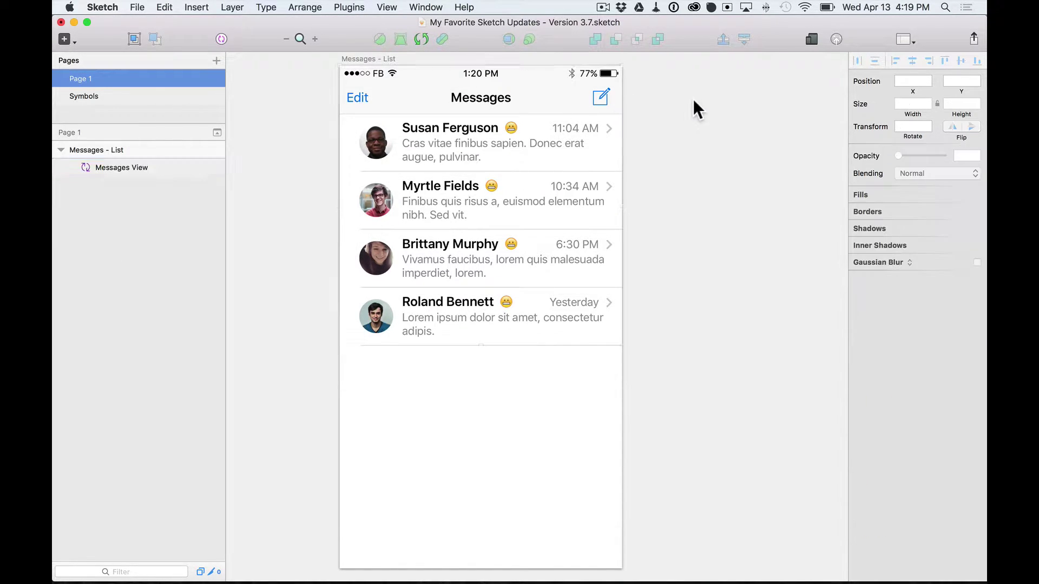
- Duplicate the Messages - List artboard containing the Messages View symbol instance
click(354, 58)
key(super+d)
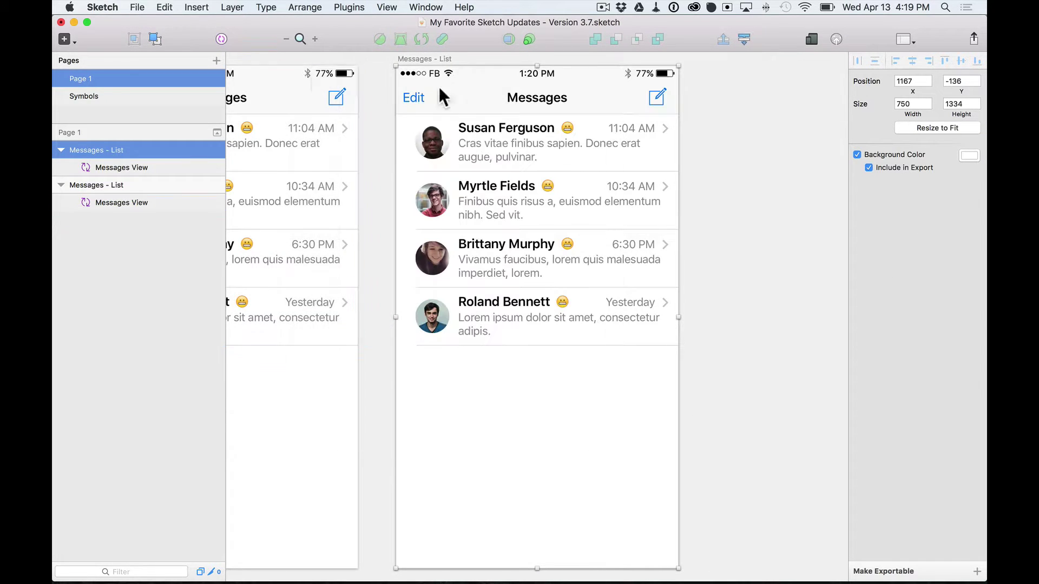
click(733, 153)
scroll(665, 152, left, 3)
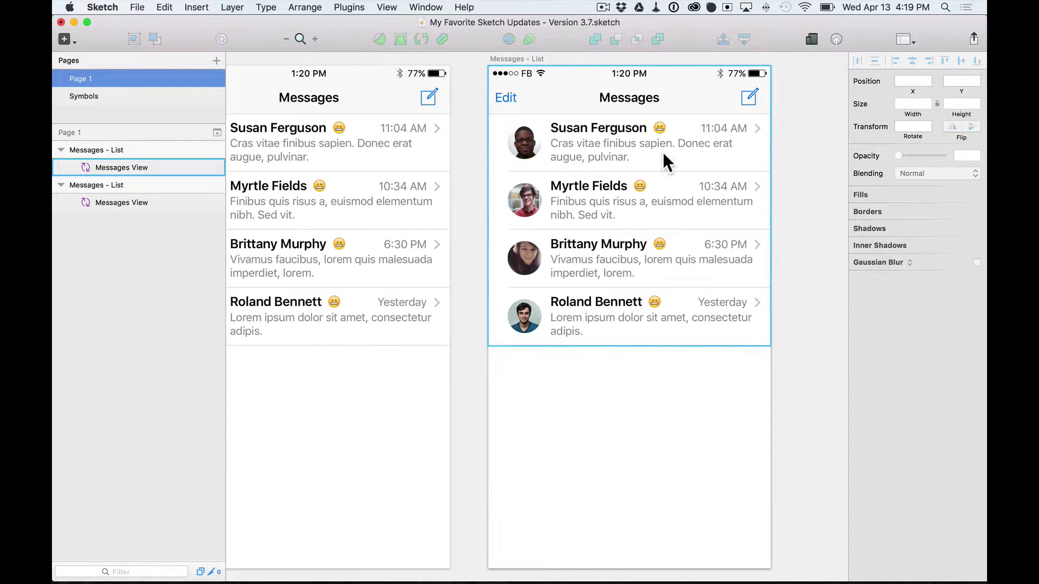
- Set the vertical spacing between the Nav Bar and the four messages inside the Messages View symbol to 40, and check Page 1
double_click(600, 197)
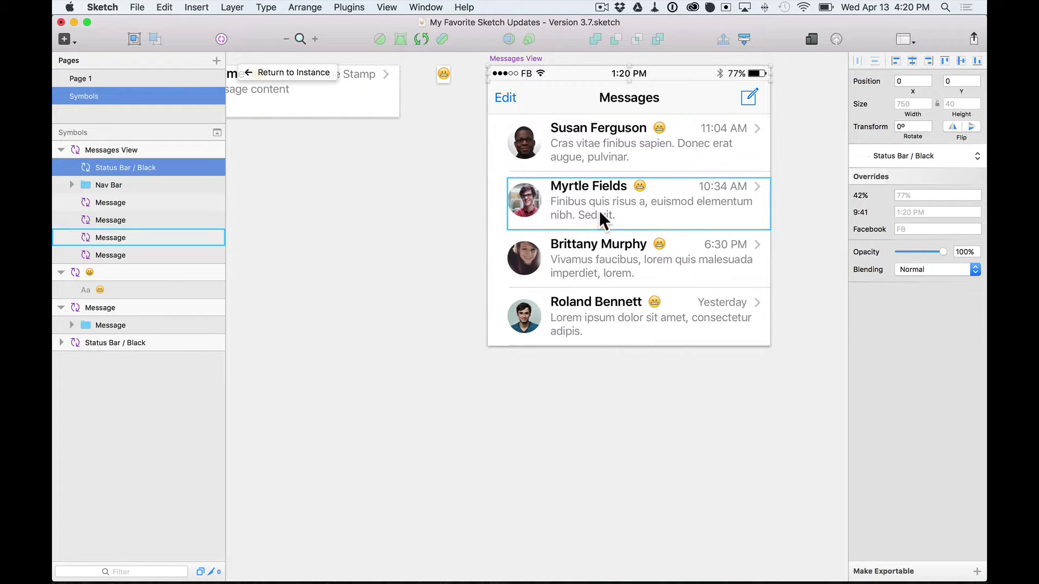
scroll(502, 175, left, 2)
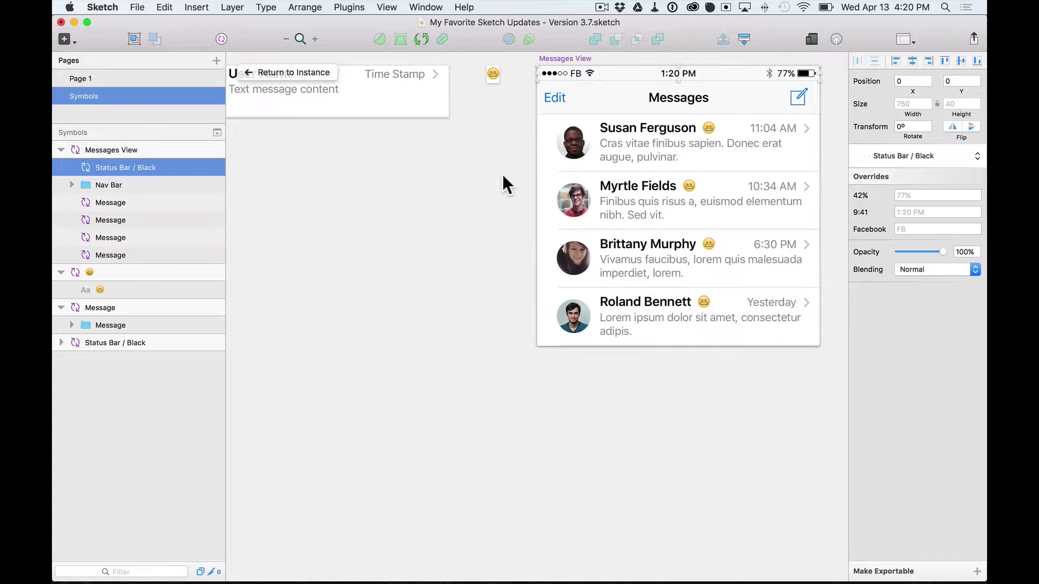
scroll(502, 174, left, 5)
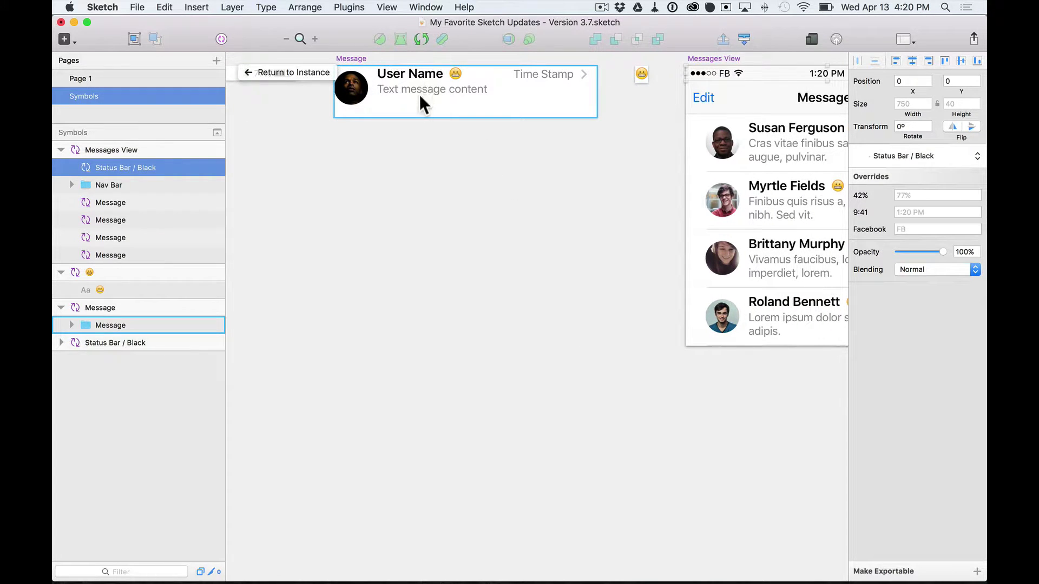
scroll(482, 89, right, 2)
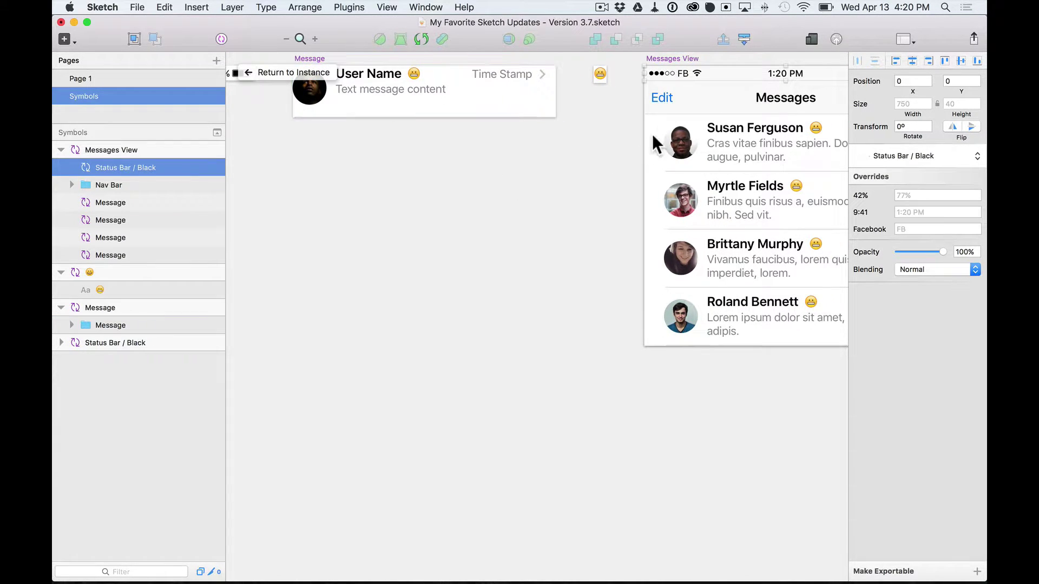
scroll(666, 210, right, 5)
drag(599, 384, 595, 100)
key(ctrl+alt+super+v)
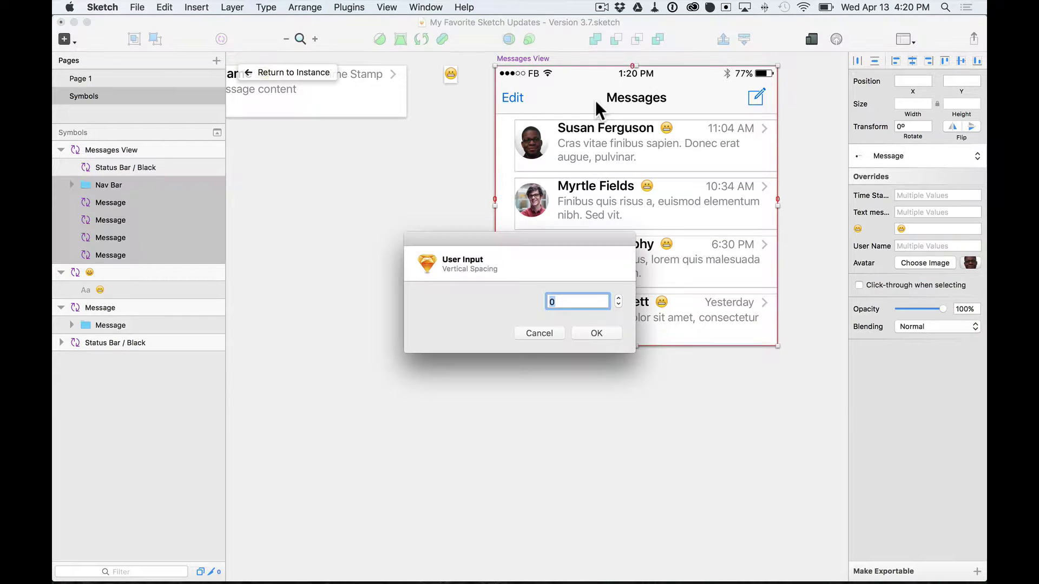
text(40)
key(Return)
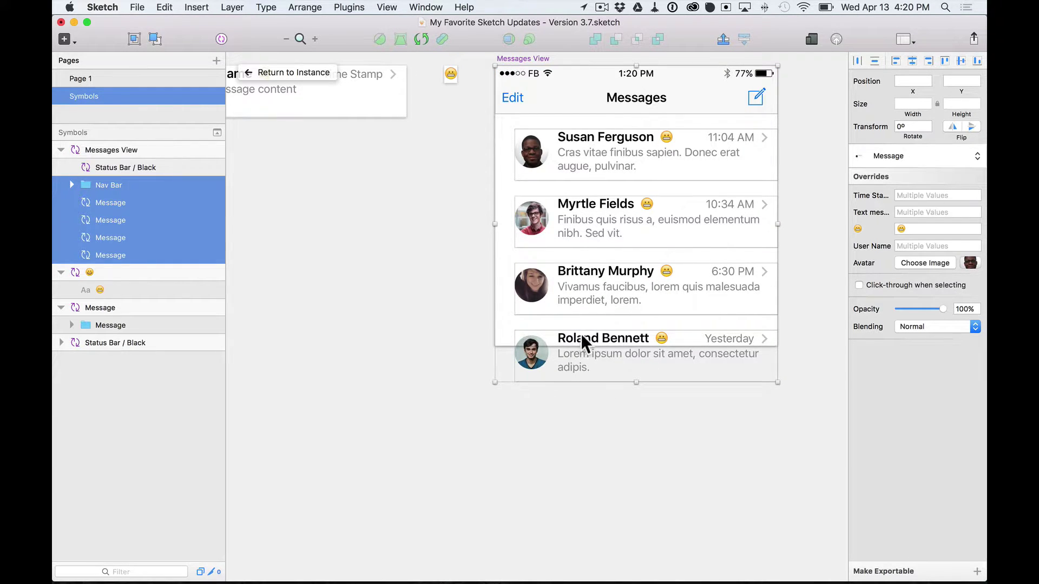
click(152, 79)
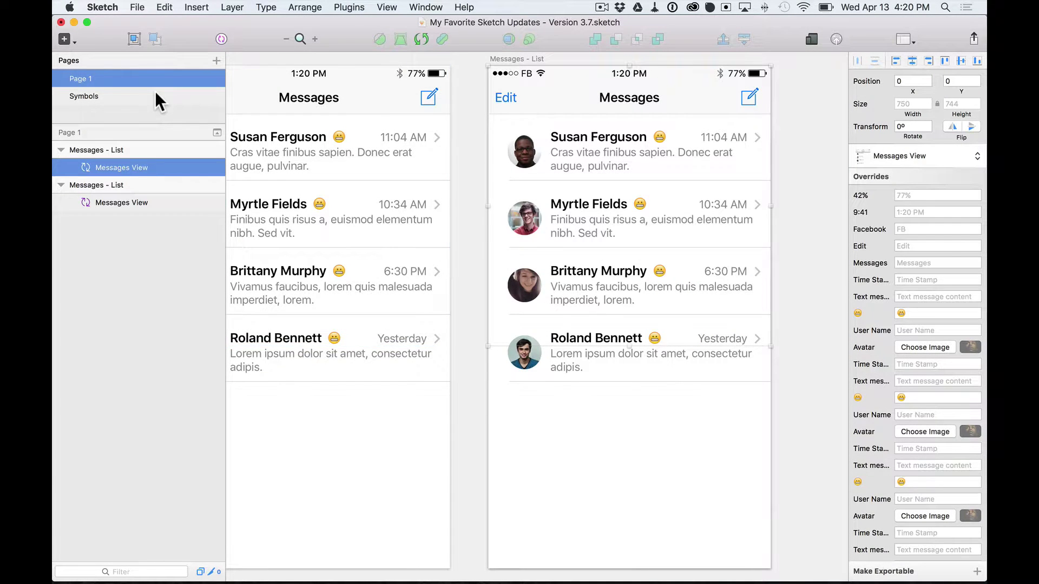
- Resize the Messages View symbol's artboard to fit its contents and return to its instance on Page 1
click(154, 92)
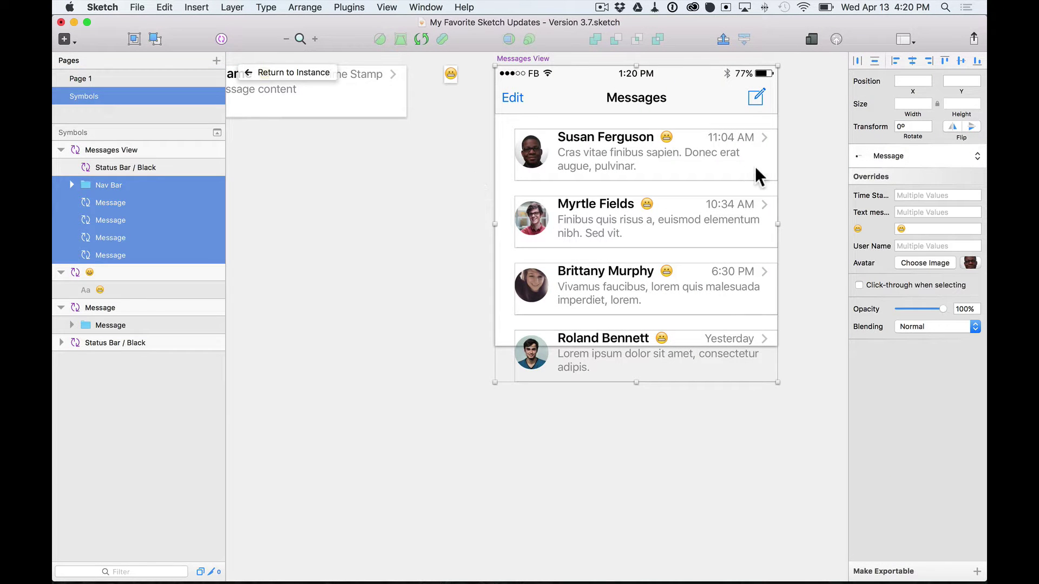
click(800, 131)
click(534, 57)
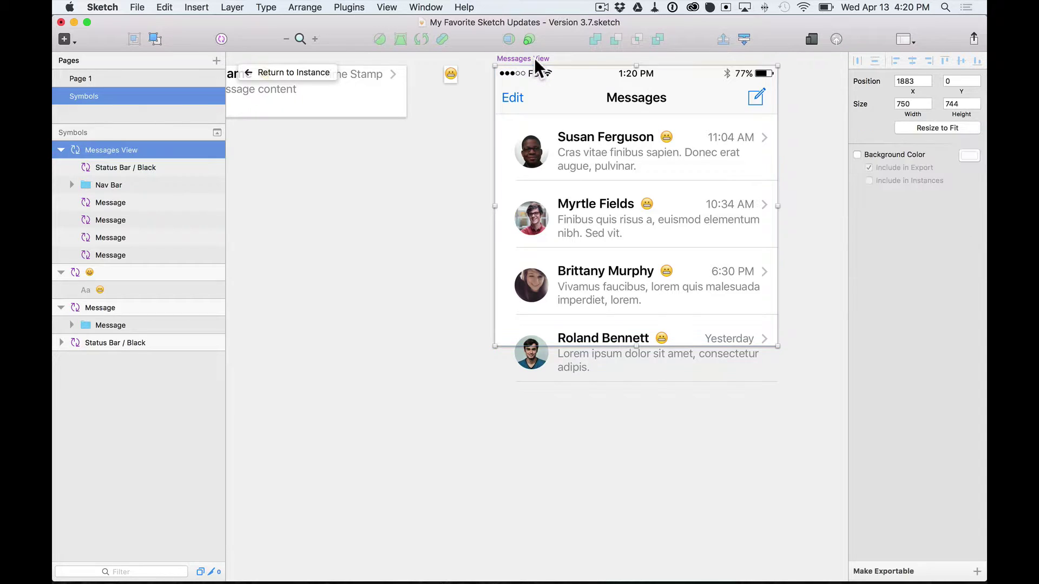
click(913, 127)
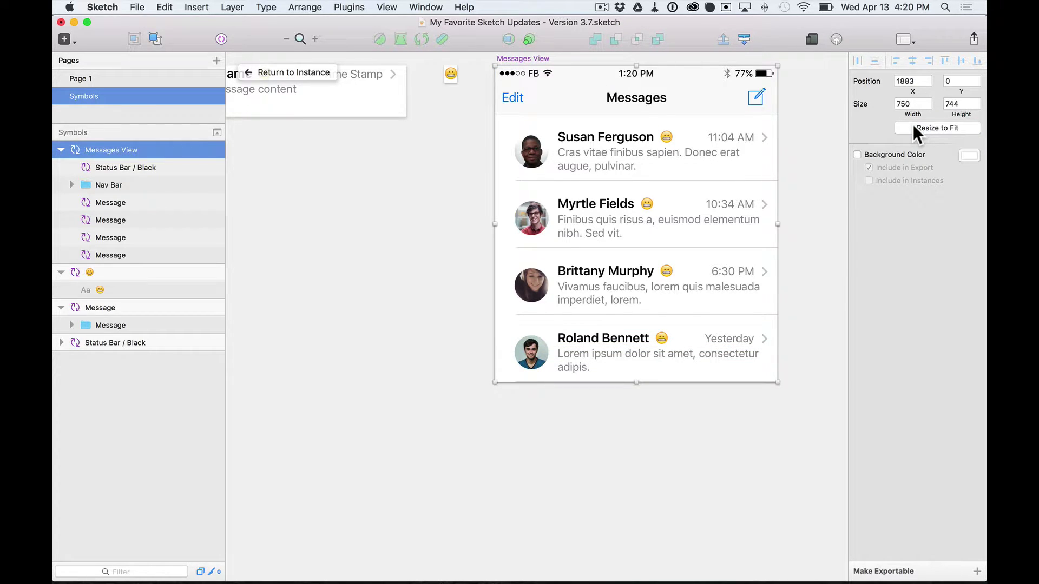
click(295, 70)
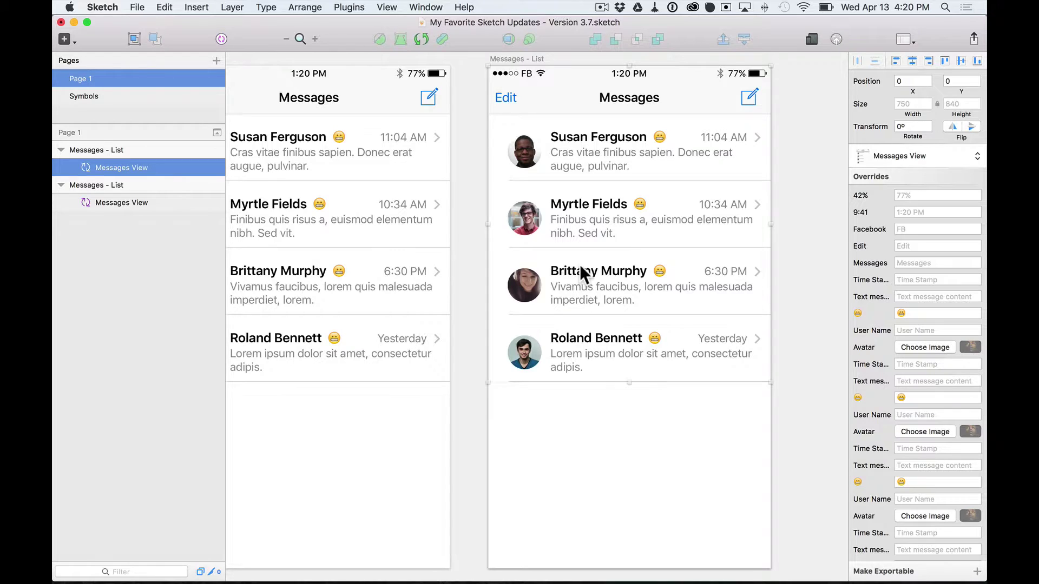
scroll(579, 265, left, 5)
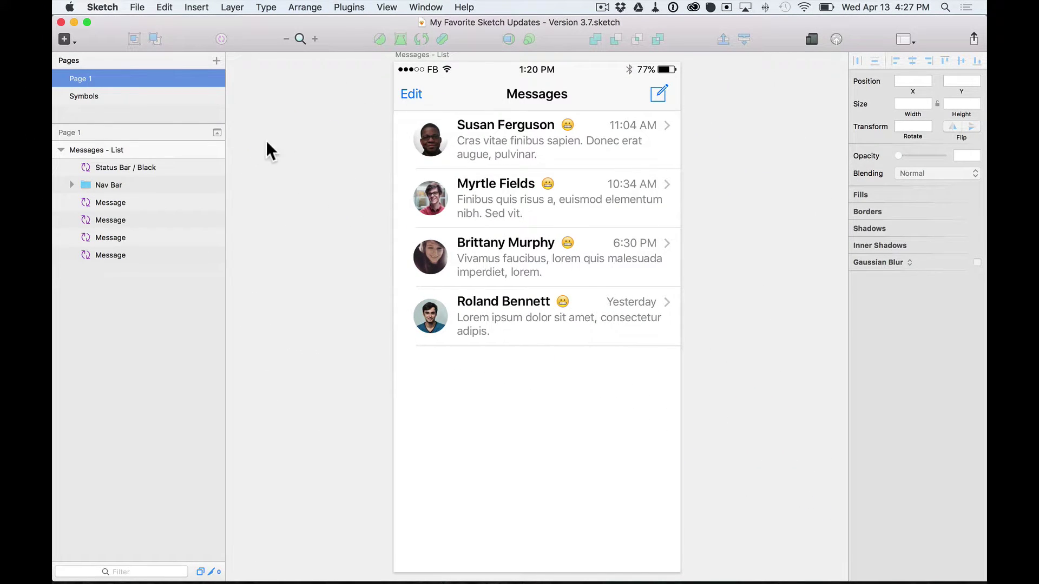
click(407, 67)
drag(372, 62, 634, 344)
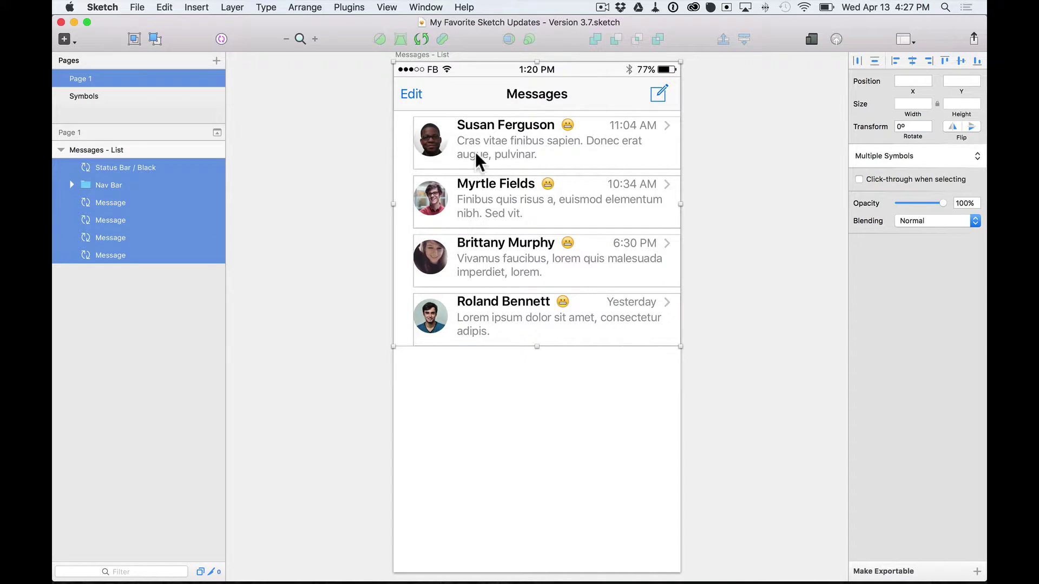
click(350, 89)
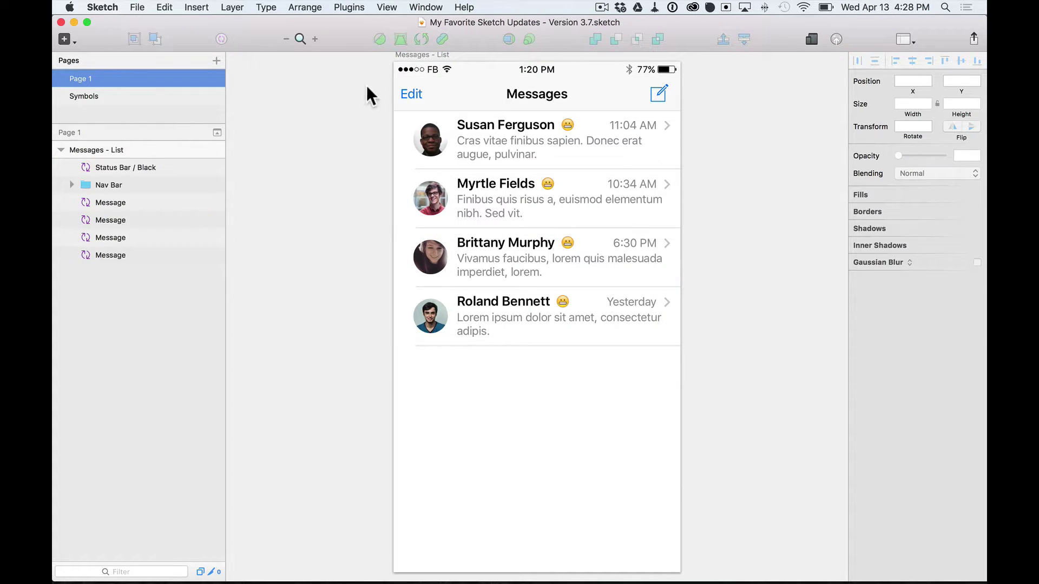
- Convert the Messages - List artboard itself directly into a symbol
click(399, 55)
key(super+minus)
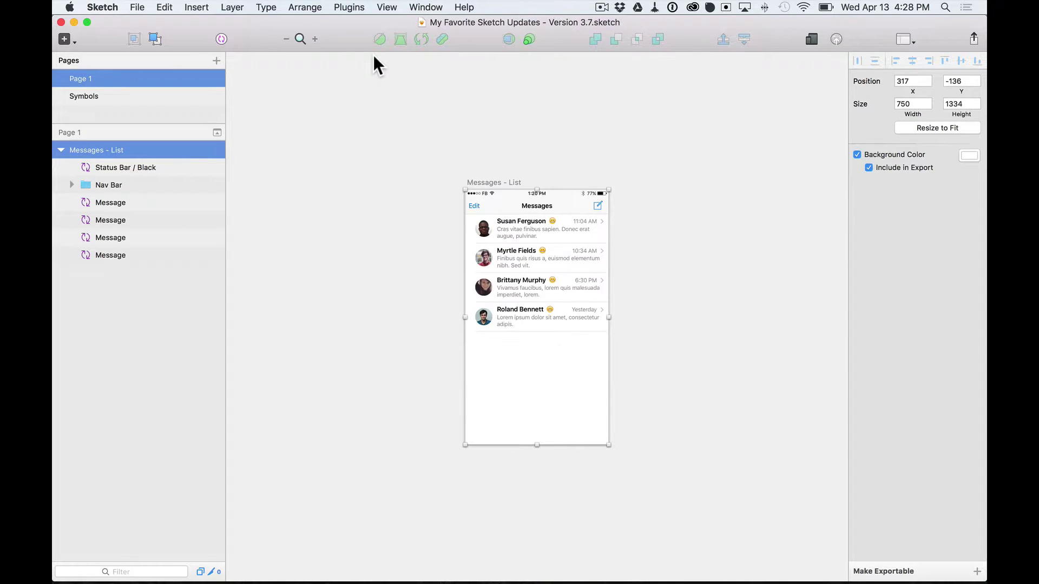
click(219, 37)
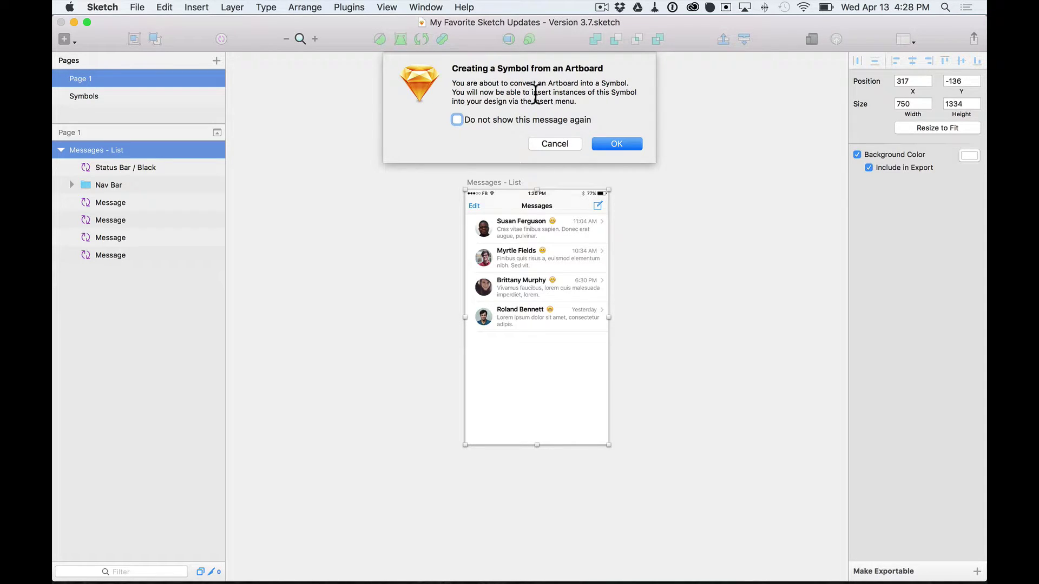
click(608, 142)
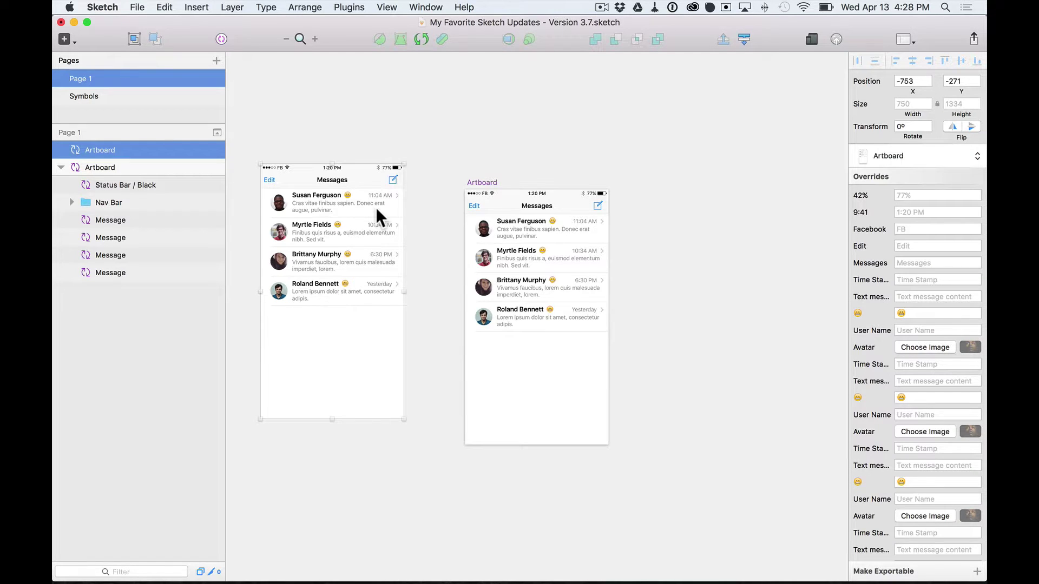
- Try moving the instance onto its own symbol artboard, and place it beside the artboard at about X -897, Y -77
drag(361, 232, 453, 233)
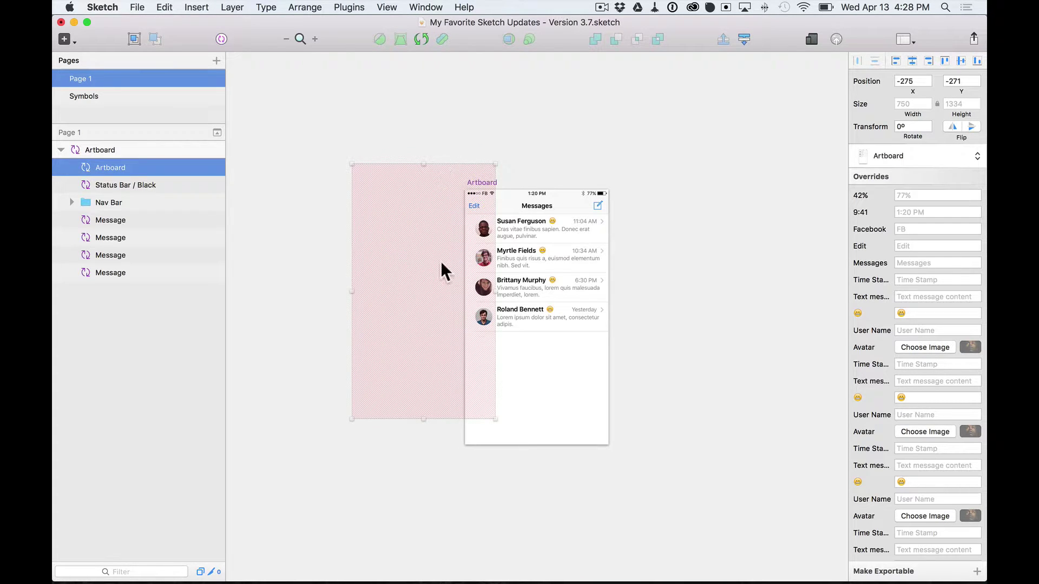
drag(411, 201, 354, 206)
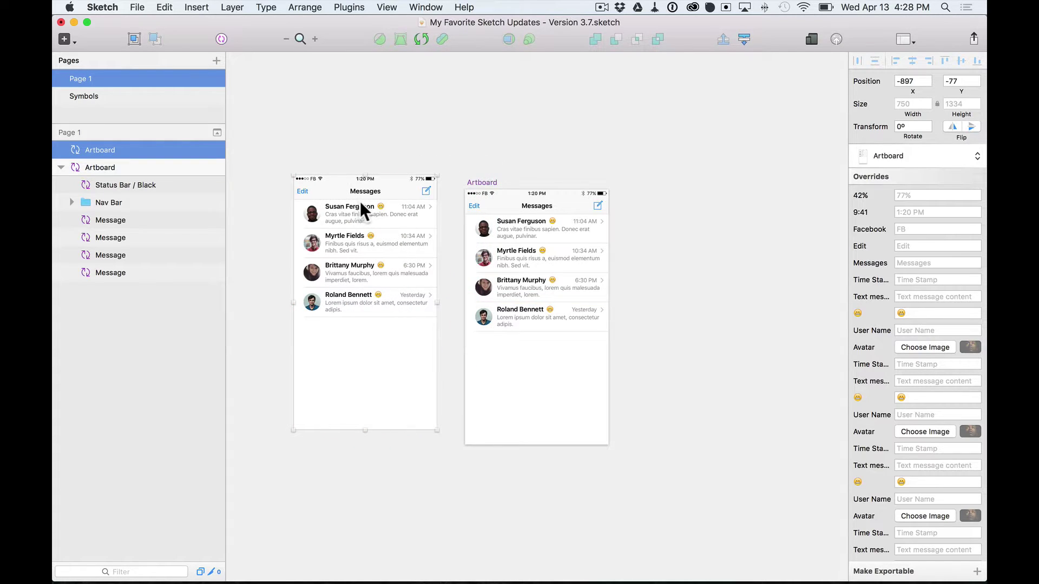
scroll(362, 211, up, 2)
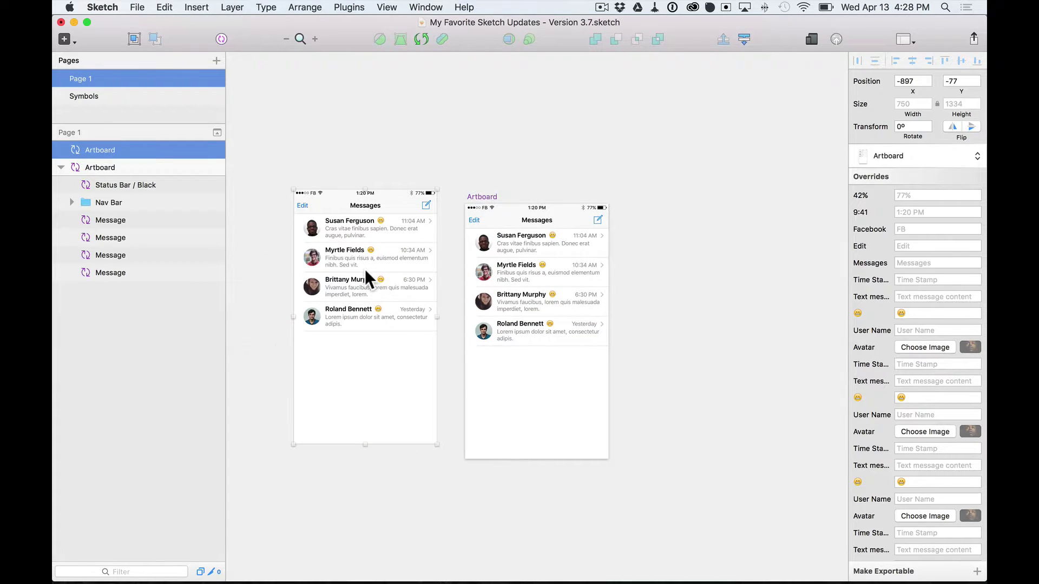
- Look through the Symbols page to check whether it holds the artboard symbol, and return to Page 1
click(483, 196)
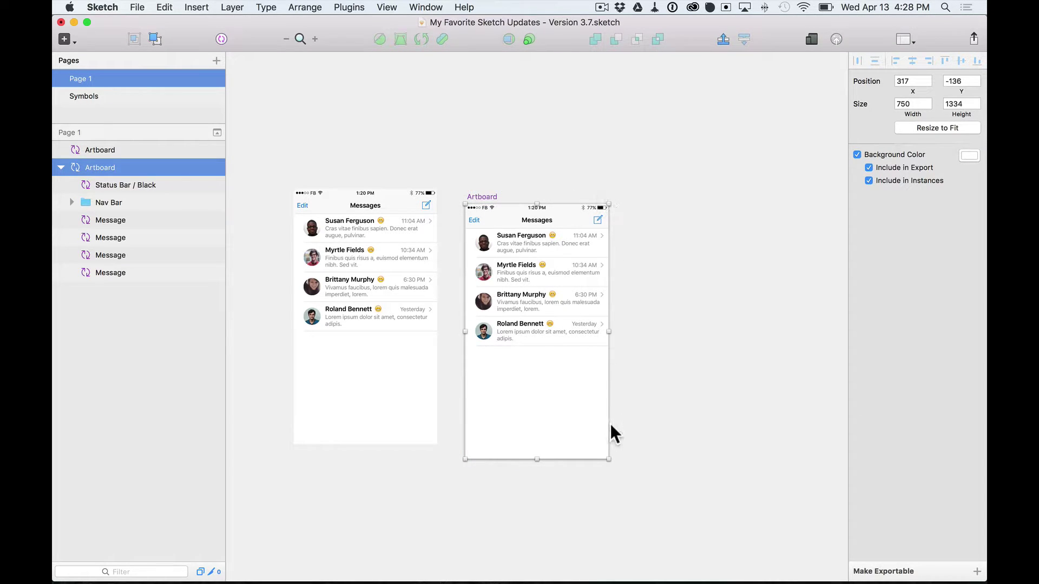
click(135, 95)
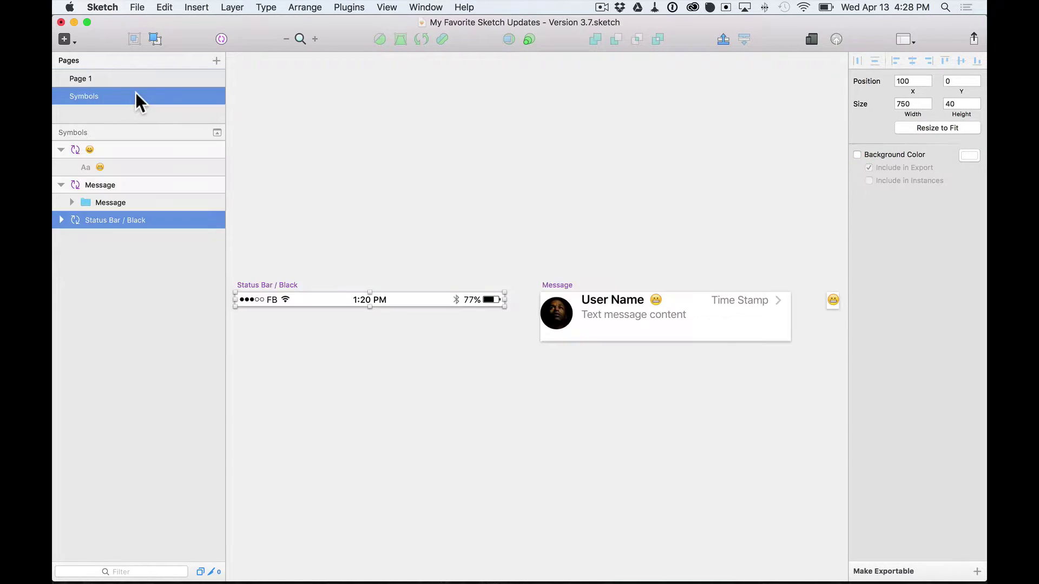
click(554, 286)
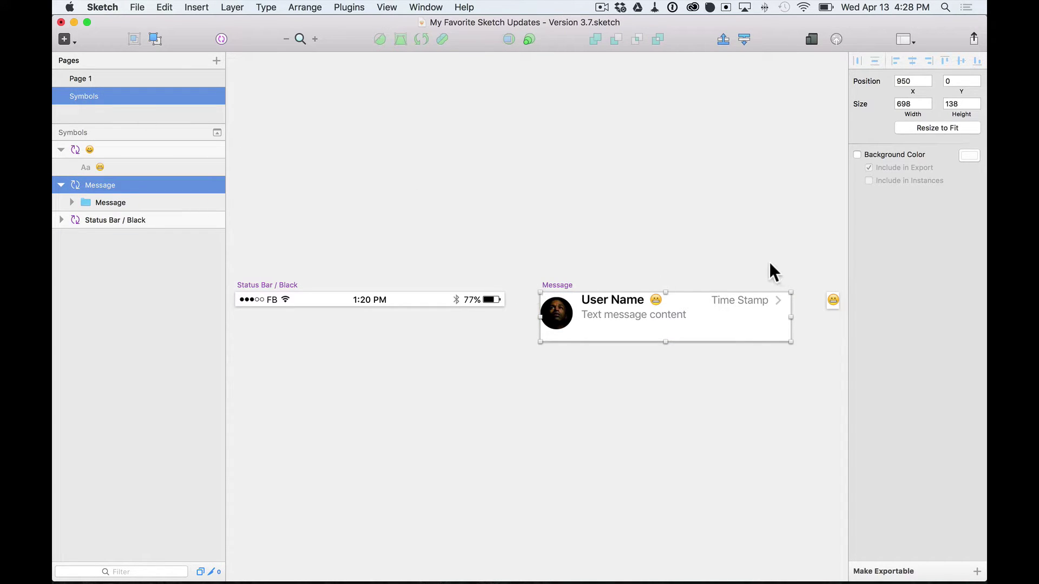
scroll(771, 264, right, 5)
click(137, 79)
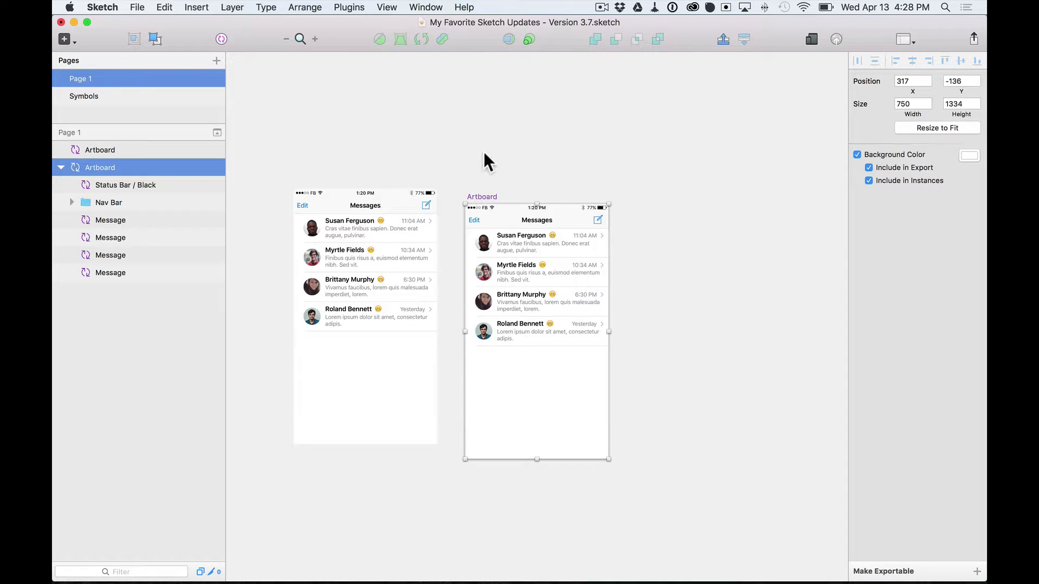
- Try moving the fourth message further down in the symbol artboard to see the instance follow, and undo the move
click(583, 326)
drag(561, 331, 561, 389)
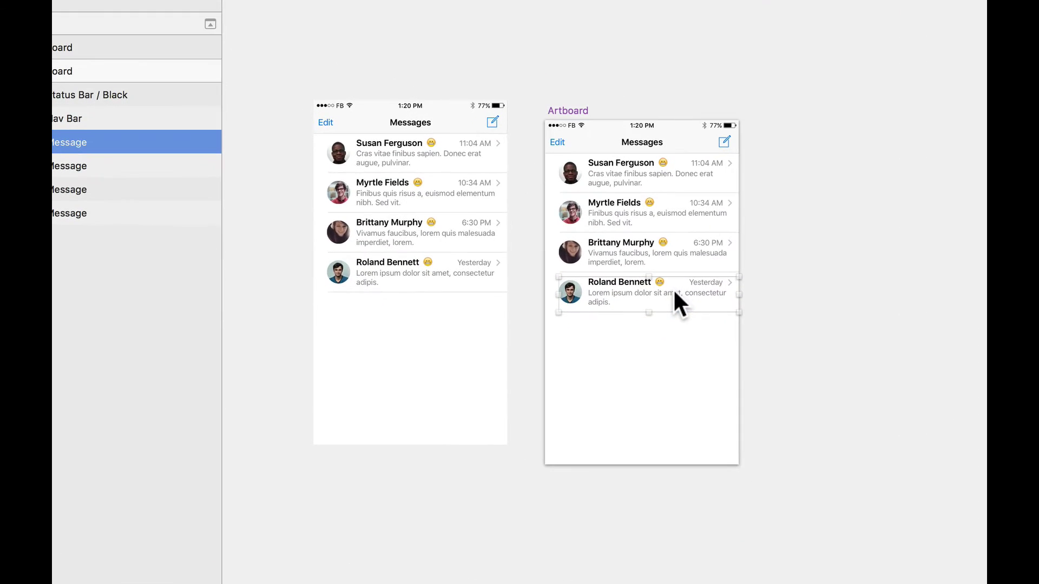
drag(675, 369, 673, 319)
key(super+z)
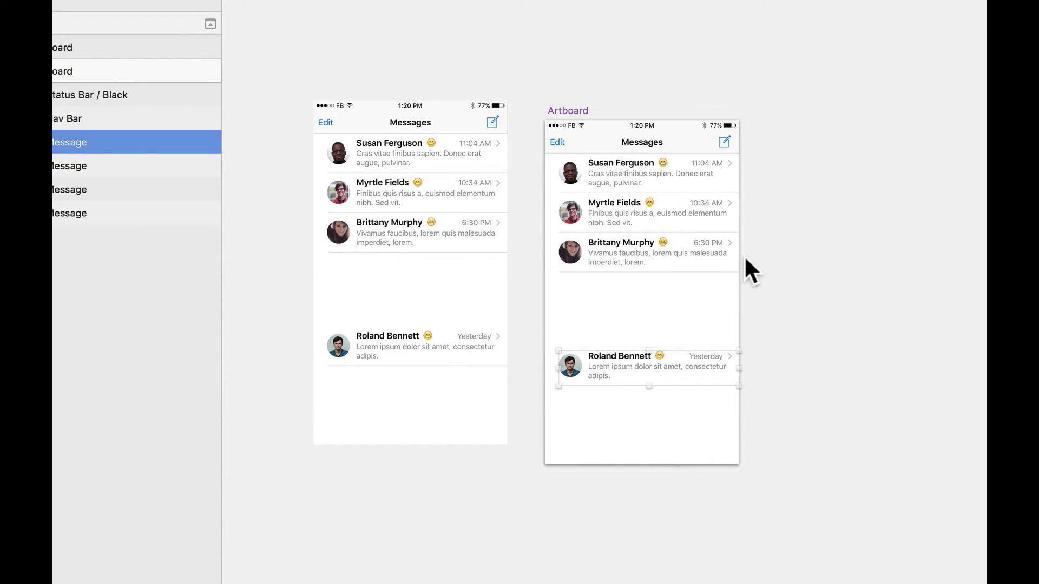
key(super+z)
- Duplicate the four messages directly beneath the existing ones in the symbol artboard, and duplicate them once more below its lower edge
click(572, 108)
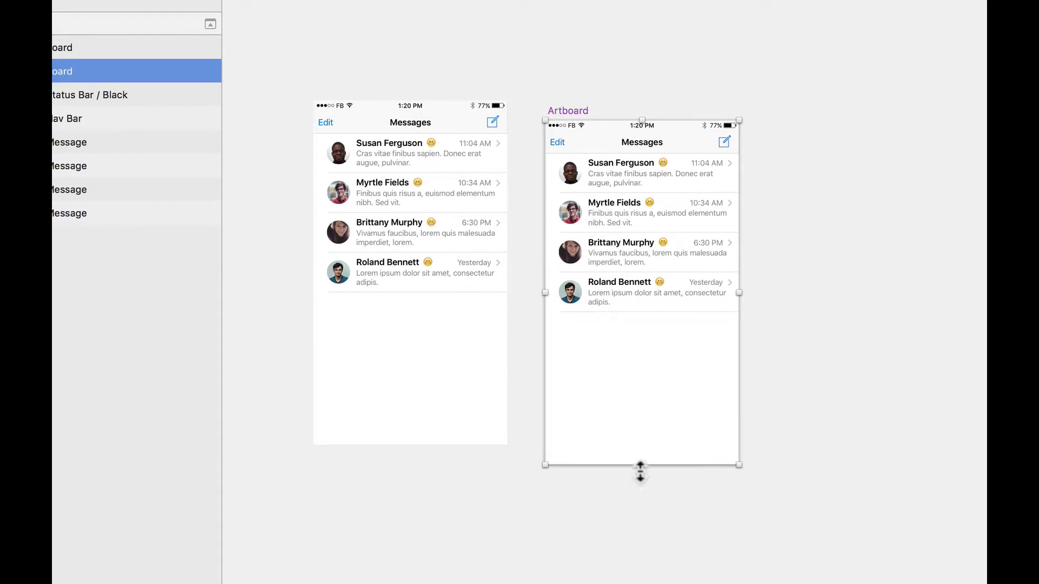
click(868, 363)
drag(677, 350, 617, 342)
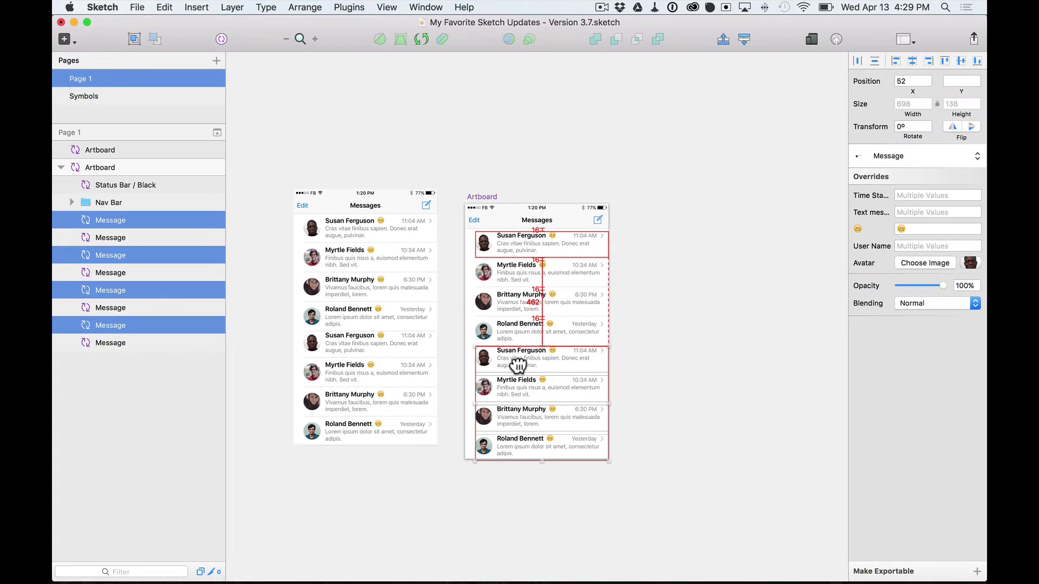
drag(518, 366, 520, 480)
click(671, 355)
scroll(673, 344, down, 2)
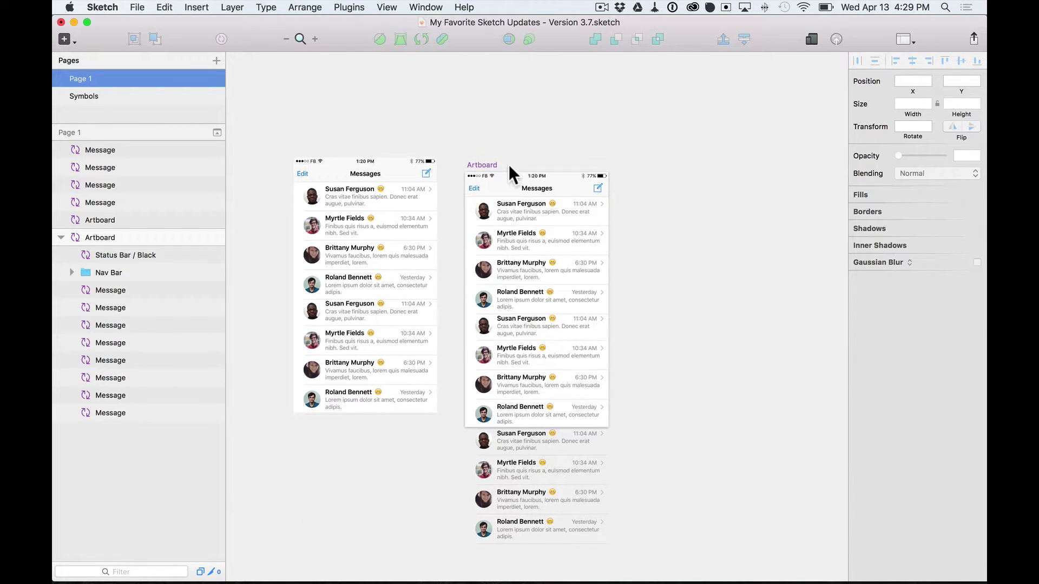
- Extend the symbol artboard's lower edge downward to take in the overflowing duplicated messages
click(484, 164)
scroll(696, 240, down, 3)
drag(534, 377, 530, 502)
- Copy the Artboard symbol from Page 1 into a new, empty document
click(376, 269)
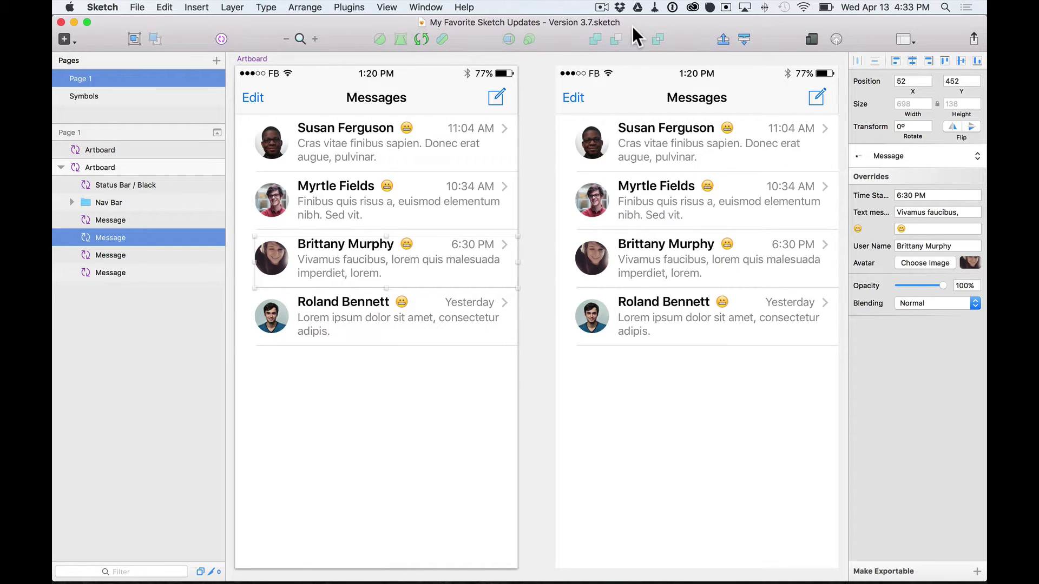
click(540, 102)
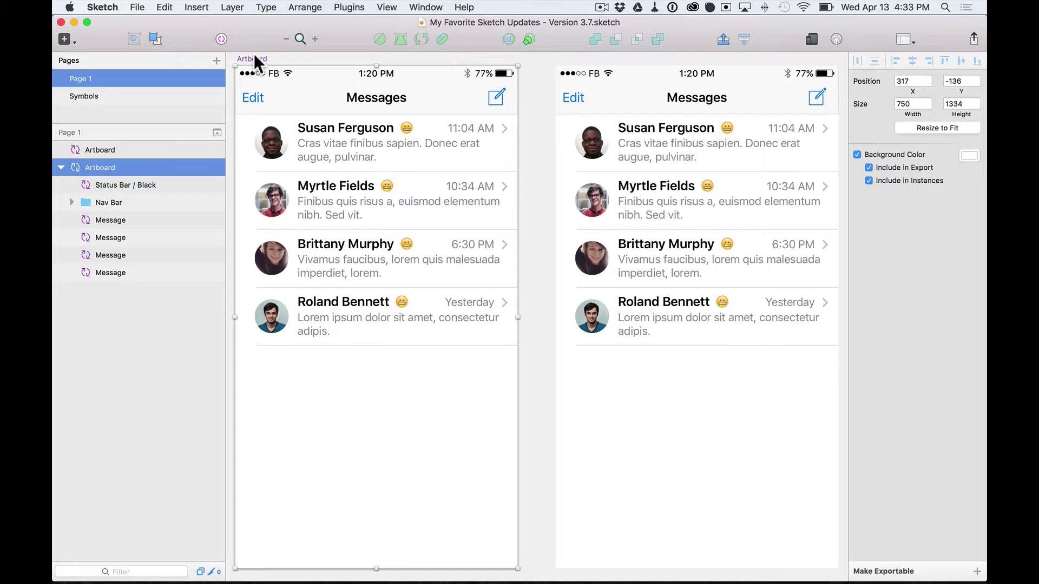
key(super+c)
key(super+n)
key(super+v)
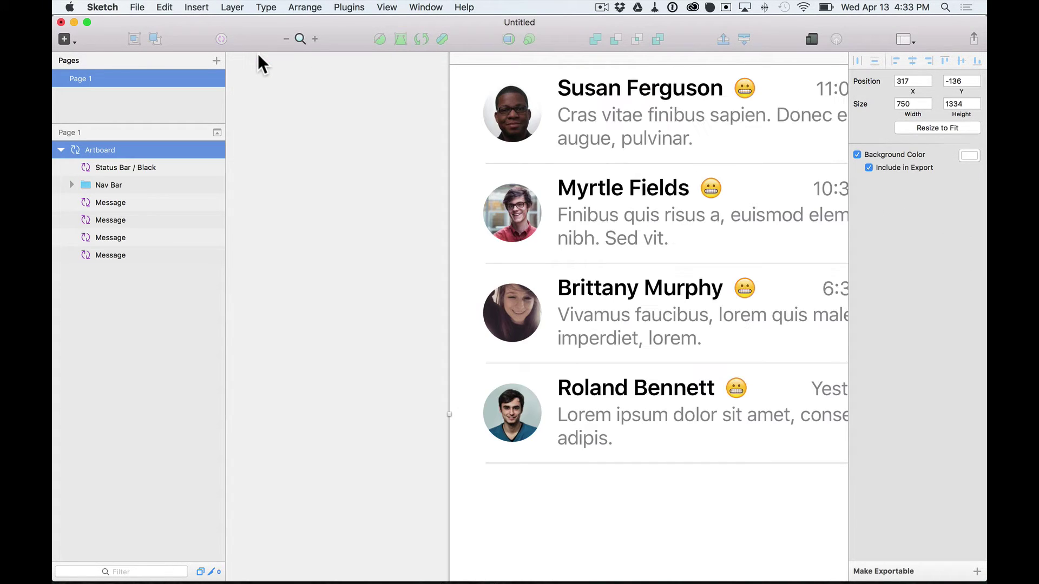
key(super+1)
- Set the User Name text colour inside the Message symbol to red D0021B, and return to the instance
click(513, 130)
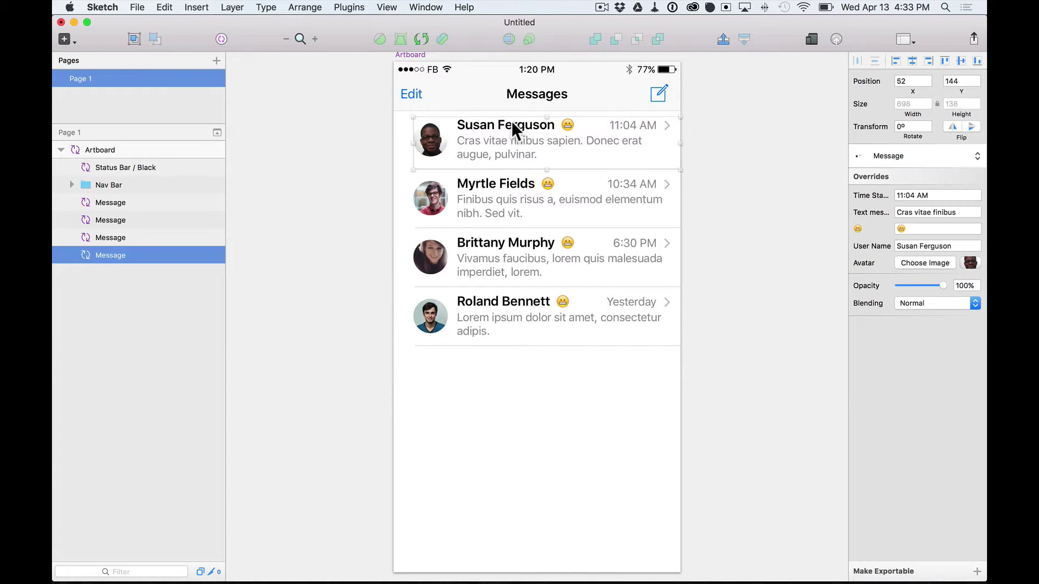
double_click(501, 122)
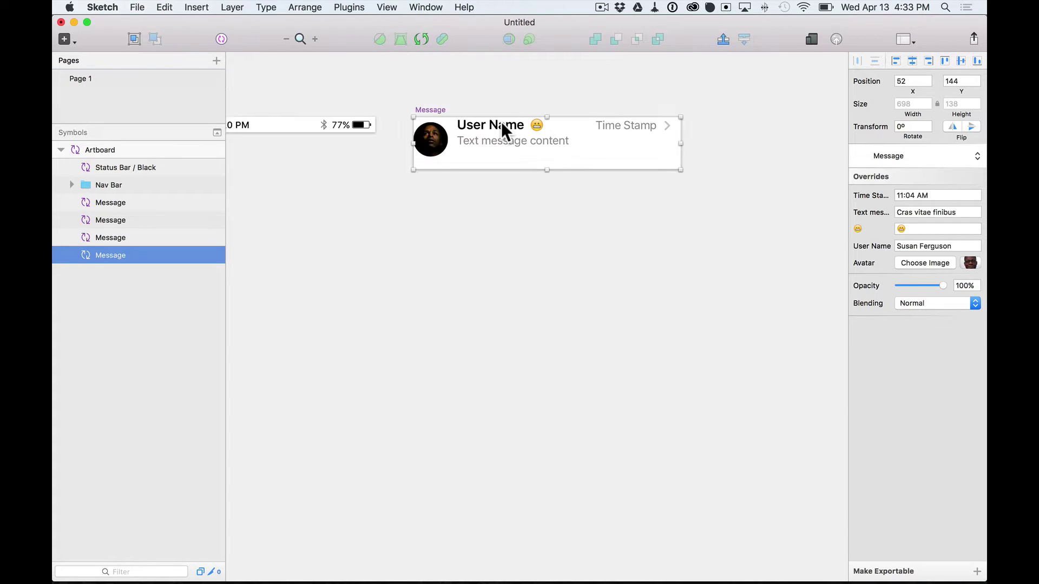
click(473, 122)
click(930, 215)
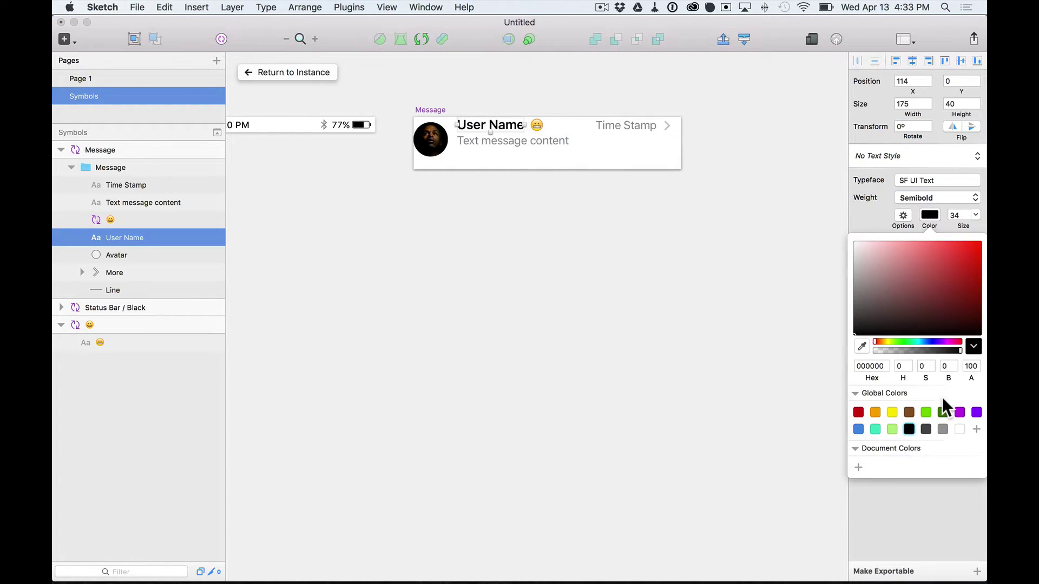
click(858, 413)
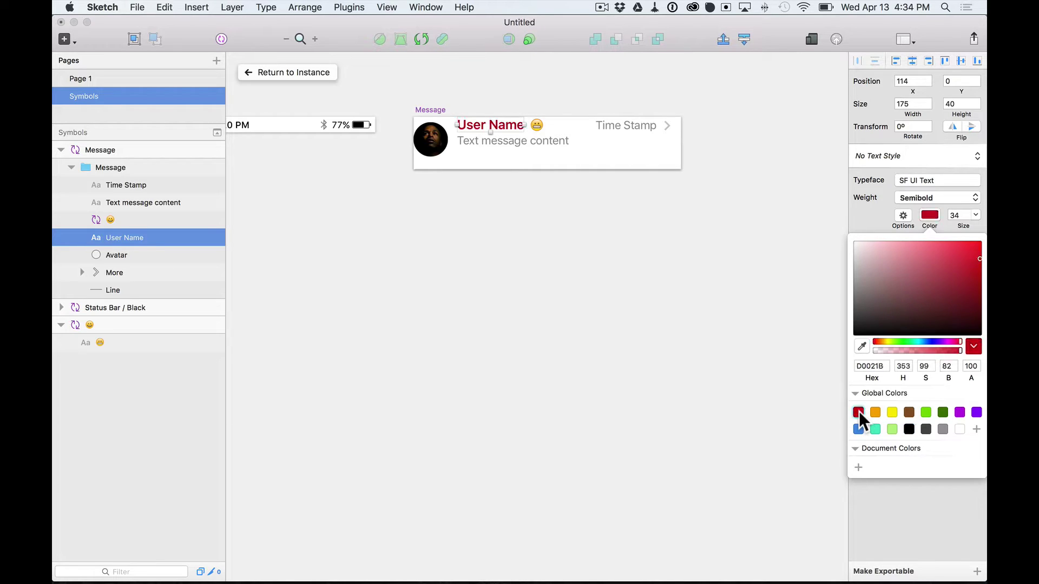
click(268, 72)
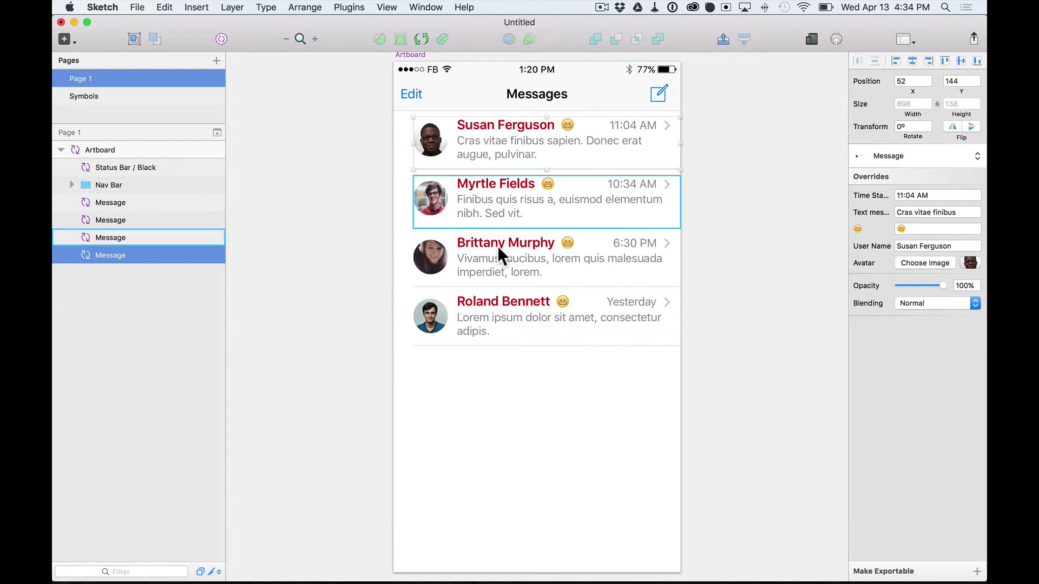
click(492, 393)
key(super+s)
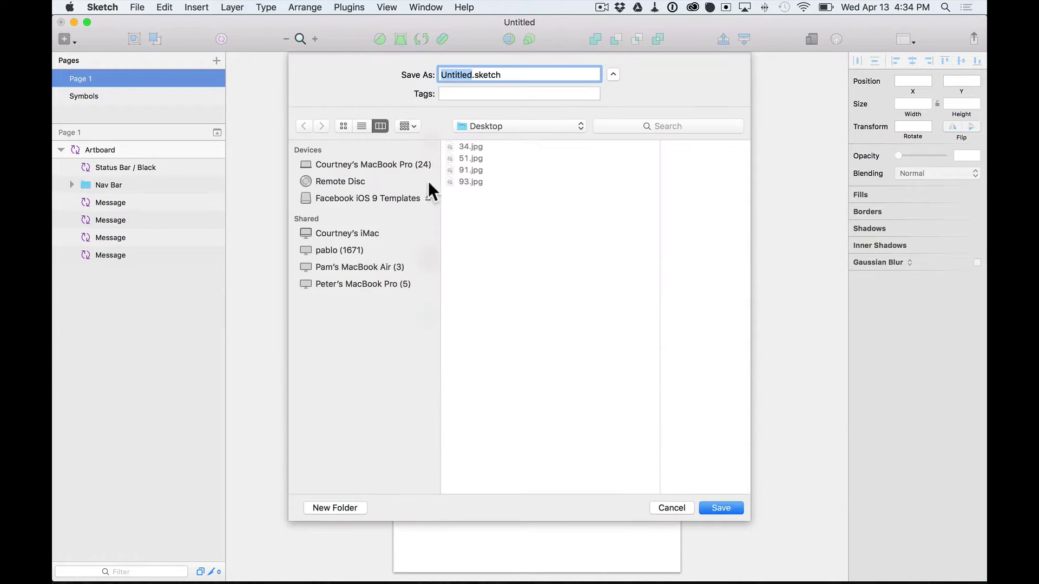
click(655, 506)
- Copy the artboard with the red user names into the My Favorite Sketch Updates - Version 3.7 document
click(404, 56)
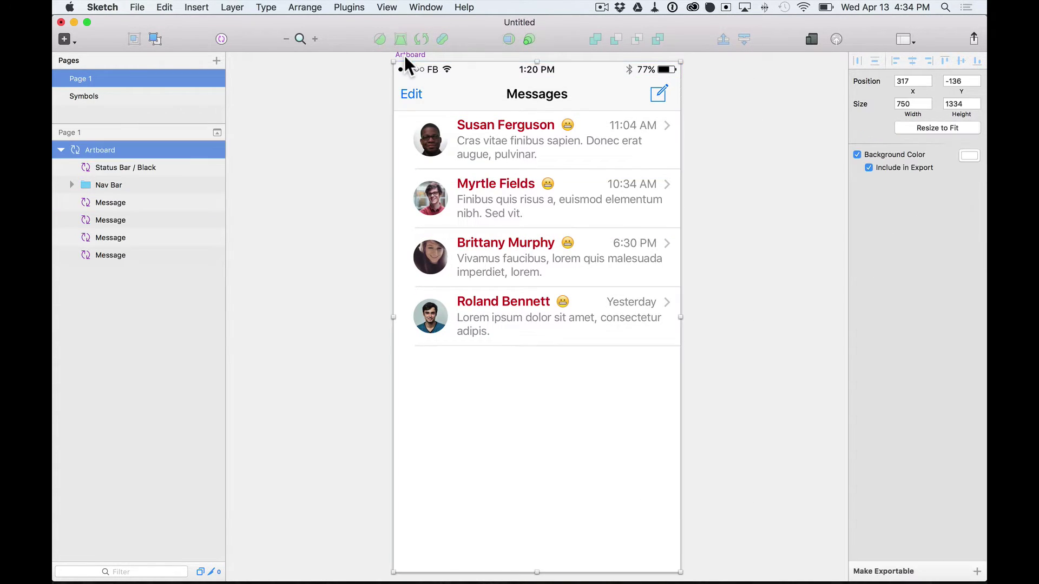
key(super+c)
key(ctrl+Down)
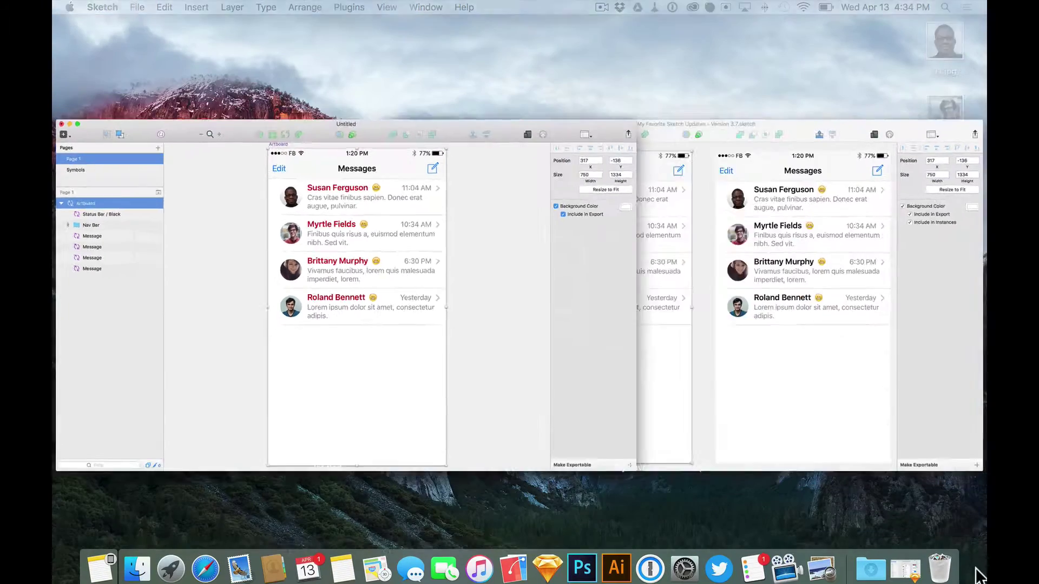
click(778, 326)
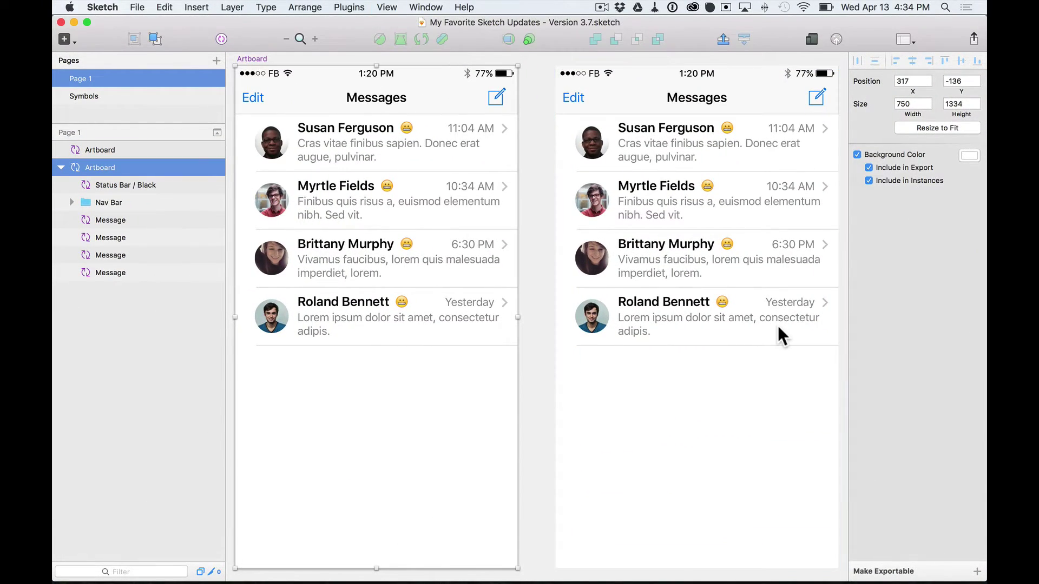
key(super+minus)
key(super+minus)
key(super+v)
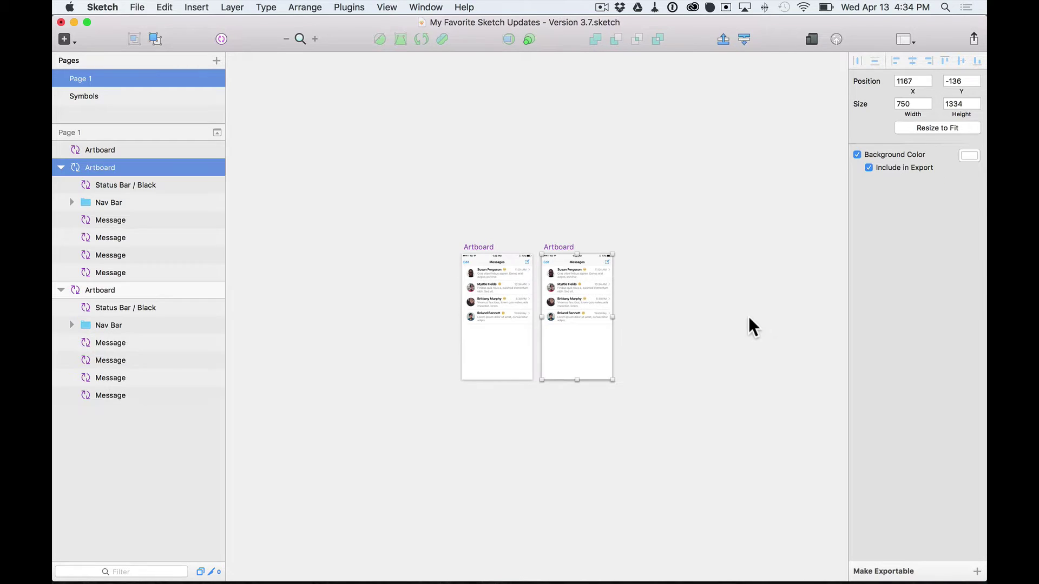
- Move the pasted artboard horizontally to the far side of the existing instance, at about X 2021, keeping Y at -136
key(shift+Right)
key(shift+Right)
key(shift+Right)
key(shift+Right)
key(shift+Right)
key(shift+Right)
key(shift+Right)
key(shift+Right)
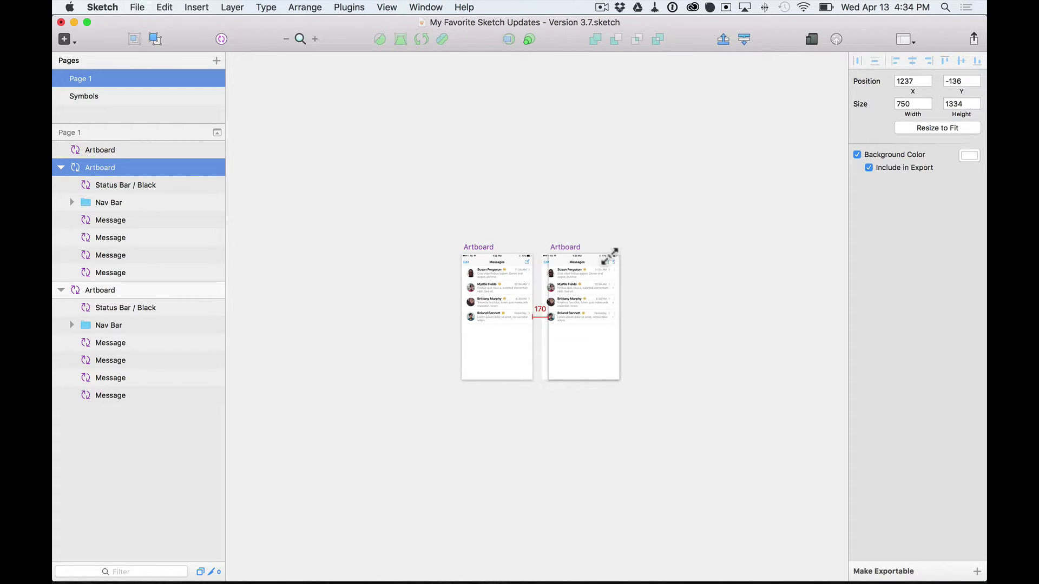
drag(568, 252, 640, 251)
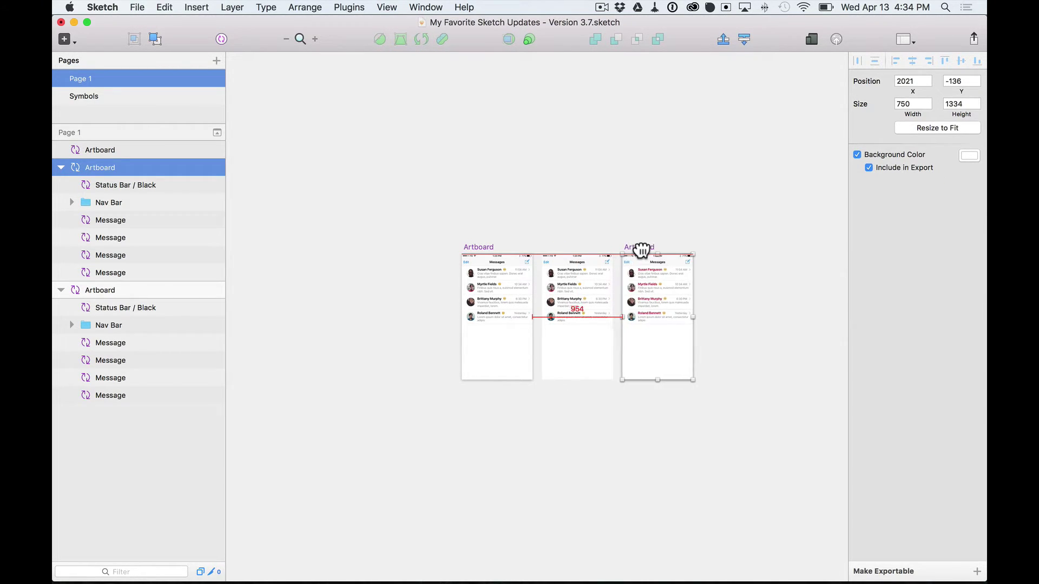
- Compare the original Artboard symbol, its instance and the pasted artboard with red user names side by side
click(419, 226)
key(z)
drag(429, 225, 745, 447)
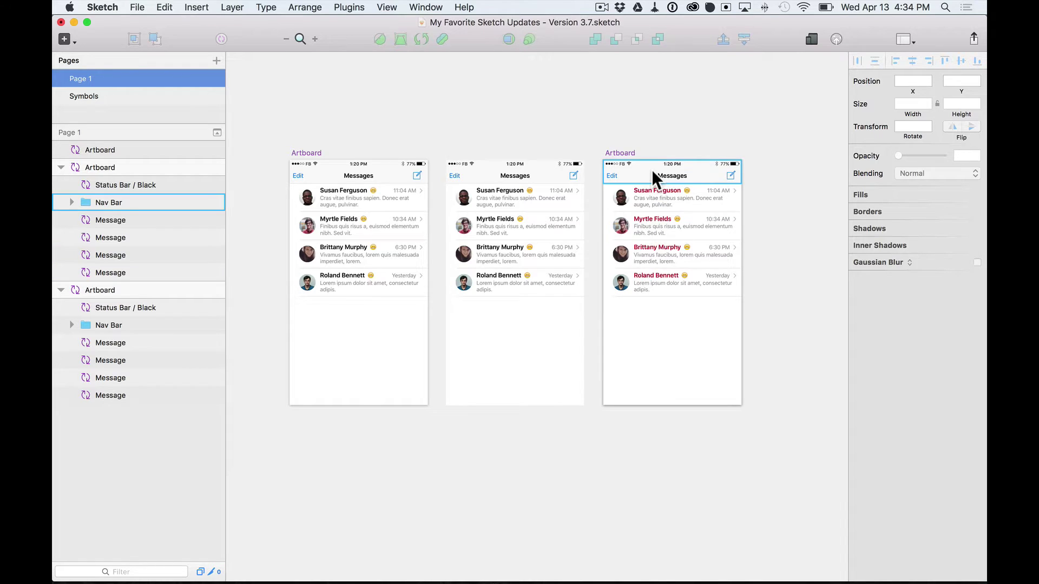
click(306, 153)
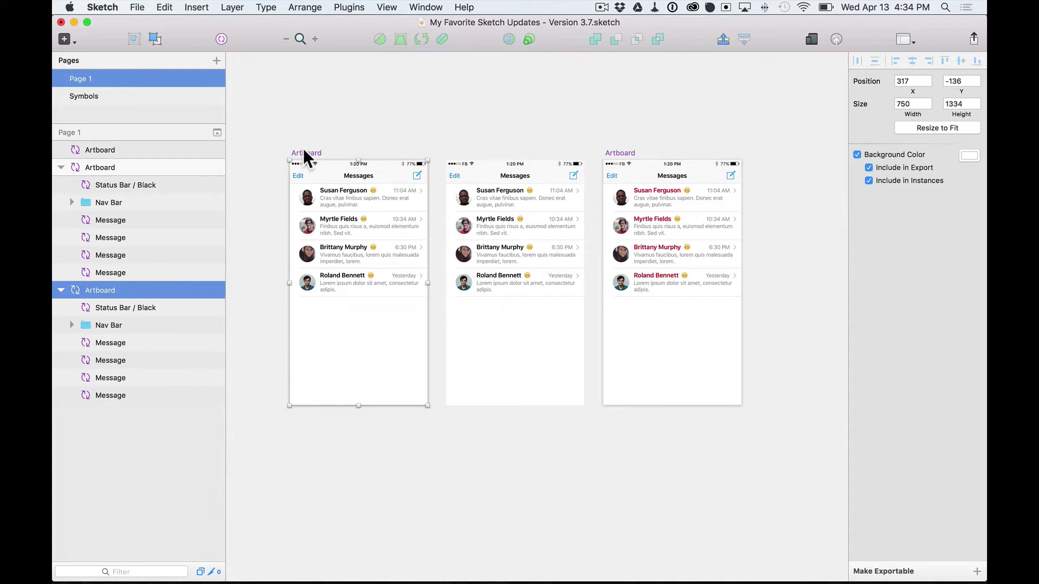
click(478, 197)
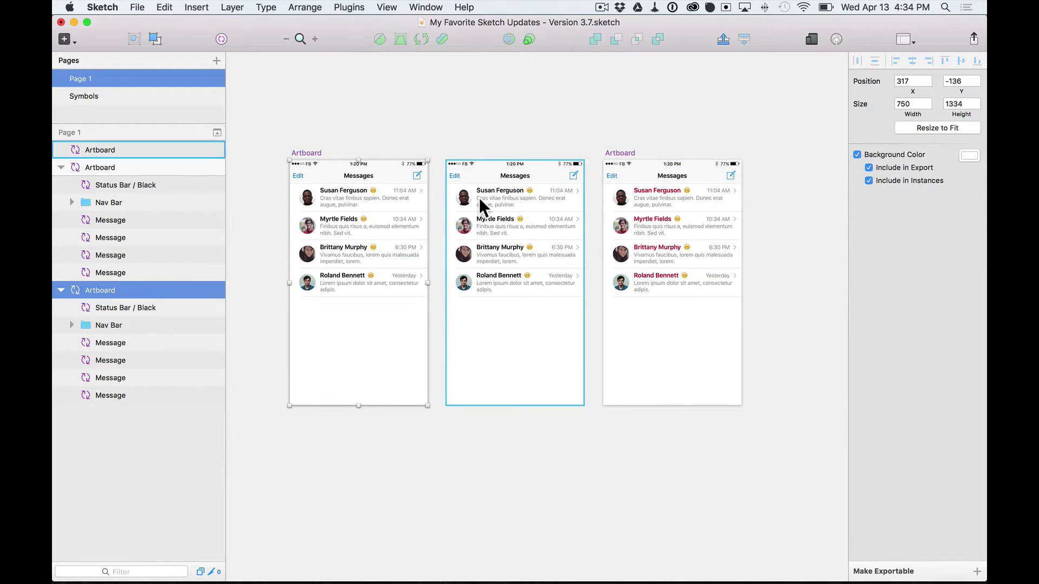
- Review the symbols available as replacements for the middle Artboard instance, leaving its current symbol selected
click(936, 155)
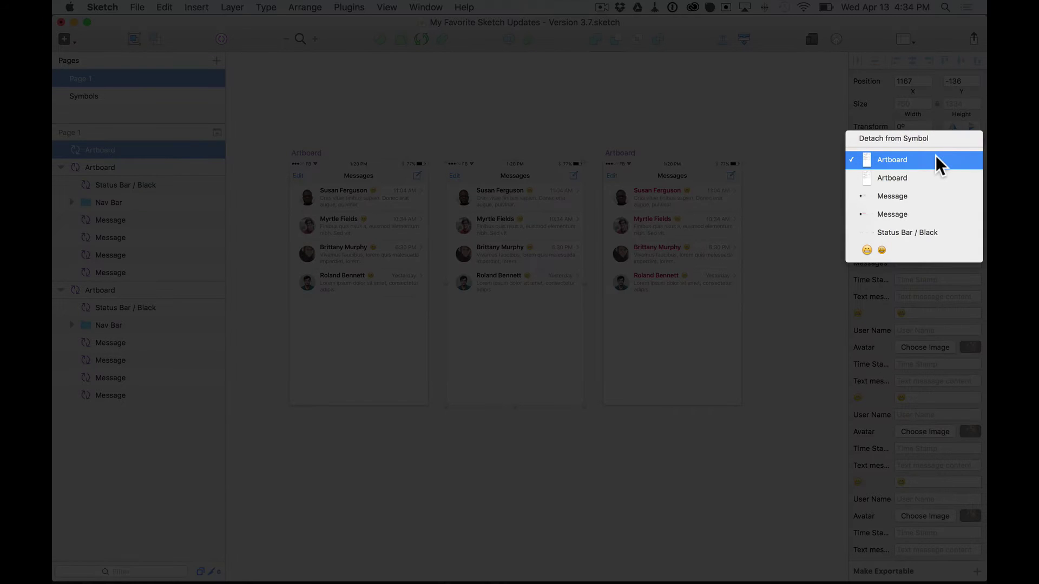
click(791, 138)
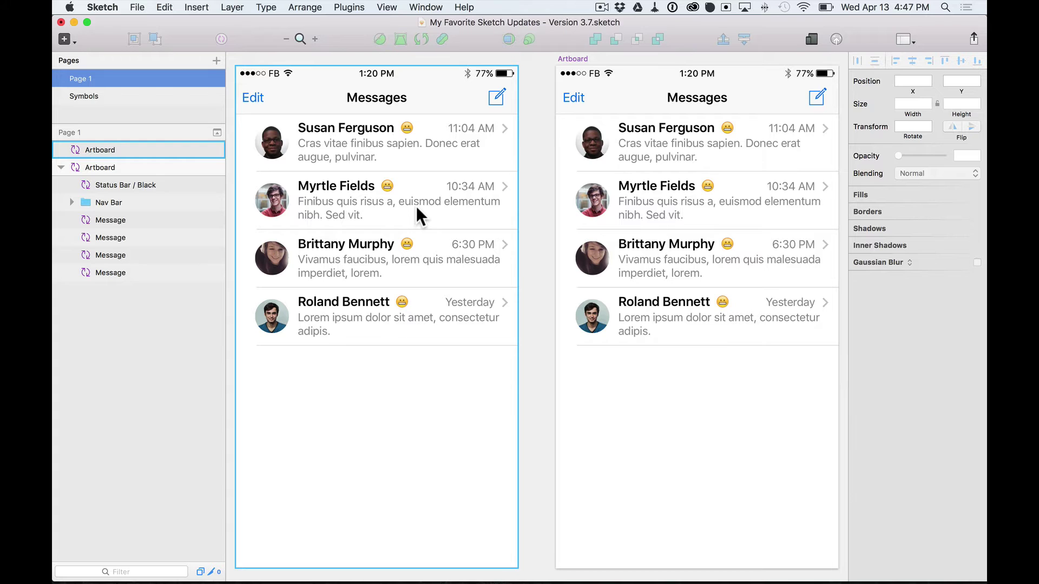
- Duplicate the original Artboard symbol beside itself and delete all the layers inside the copy
scroll(416, 206, right, 3)
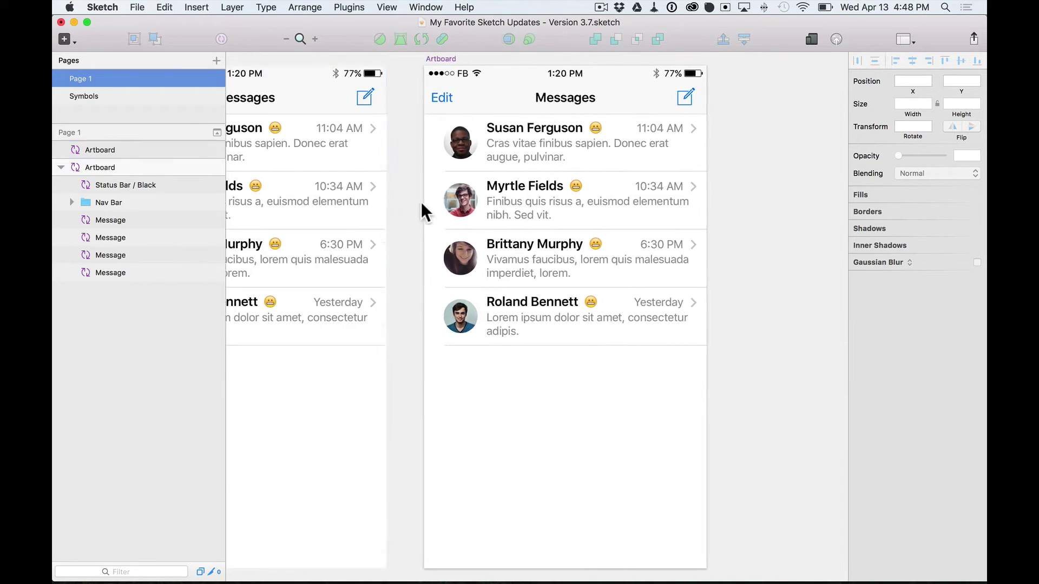
key(super+1)
click(497, 183)
key(super+d)
click(494, 176)
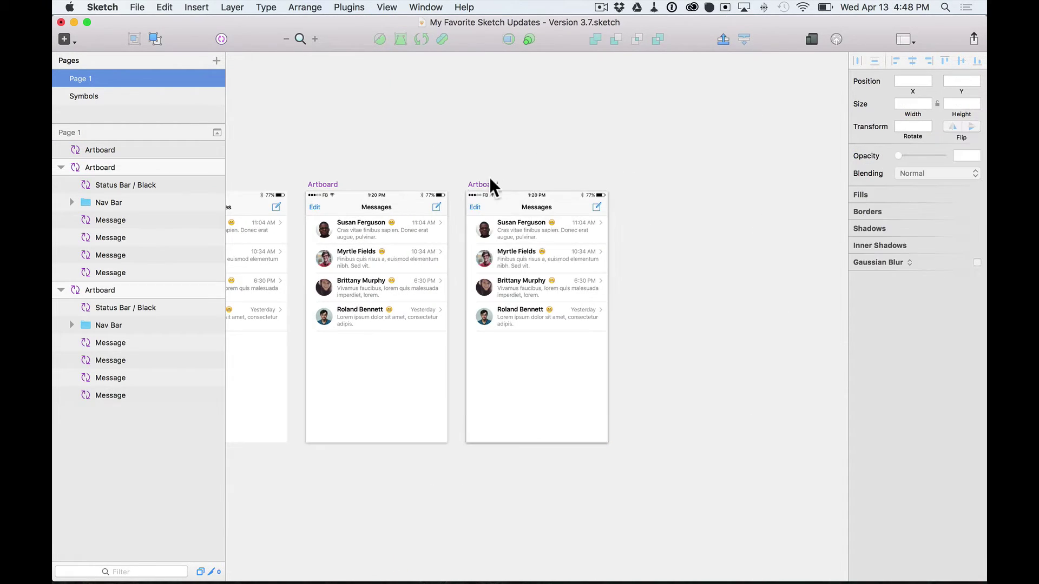
drag(456, 189, 563, 320)
key(Delete)
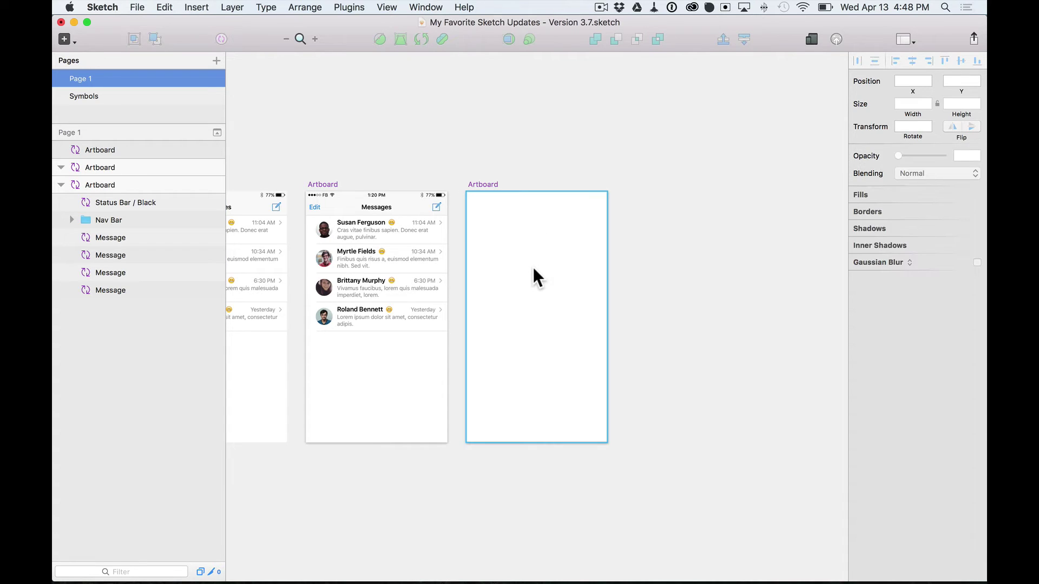
- Add a red "Type something" text layer broken over two lines to the empty artboard, at about X 146, Y 223
click(489, 185)
key(super+2)
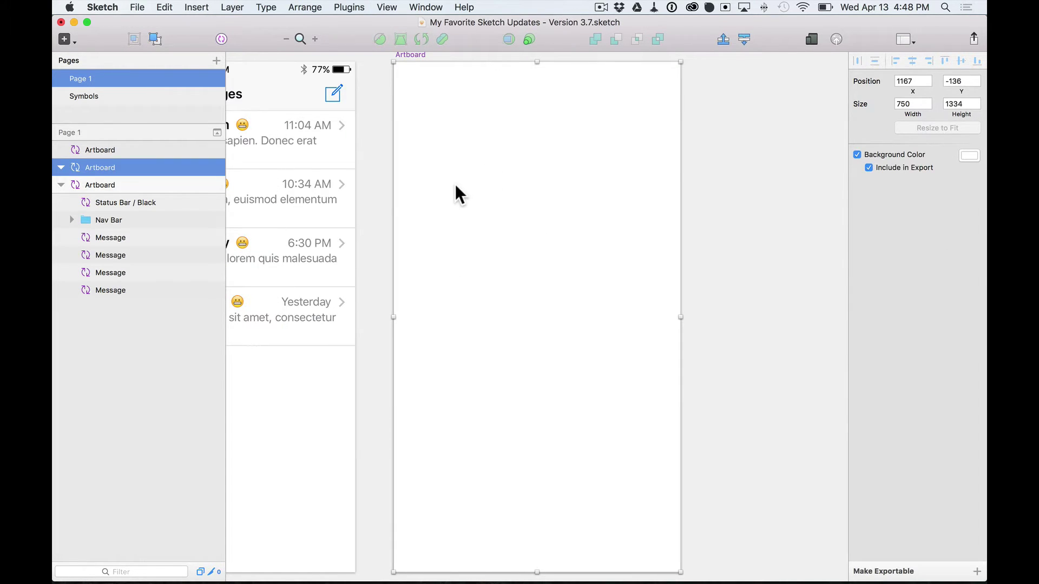
key(t)
click(435, 152)
click(469, 153)
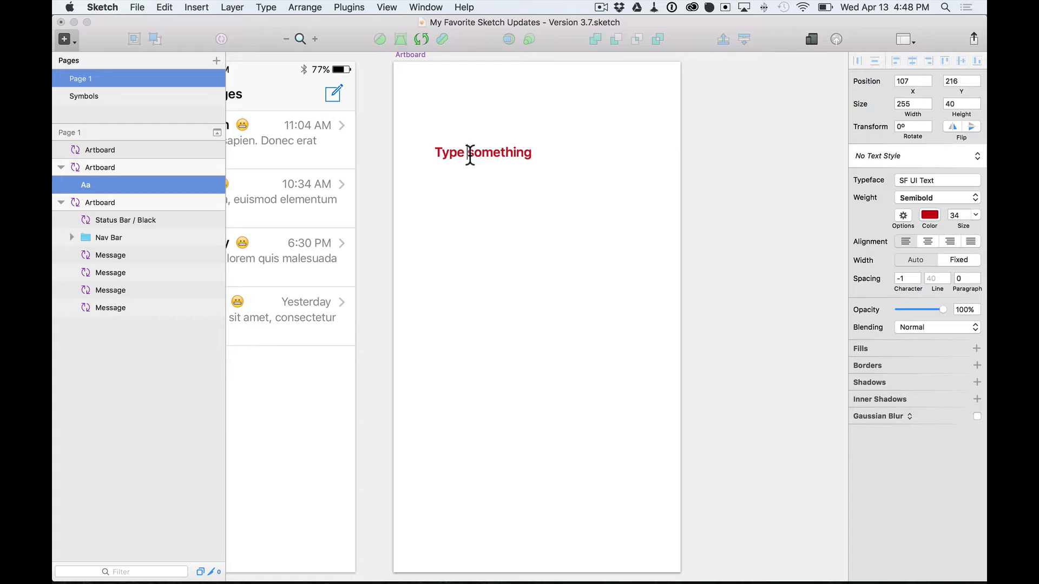
key(Return)
key(Escape)
mouse_move(452, 157)
mouse_down()
mouse_move(502, 162)
mouse_move(469, 161)
mouse_up()
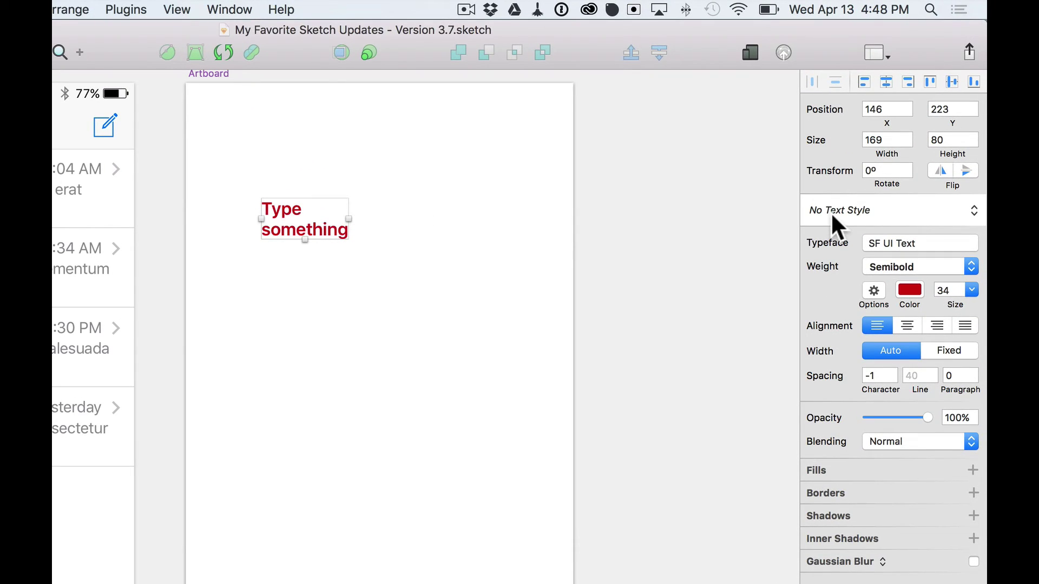
- Create a new shared text style from the red text and duplicate the text directly below it, at Y 392
click(872, 156)
click(833, 231)
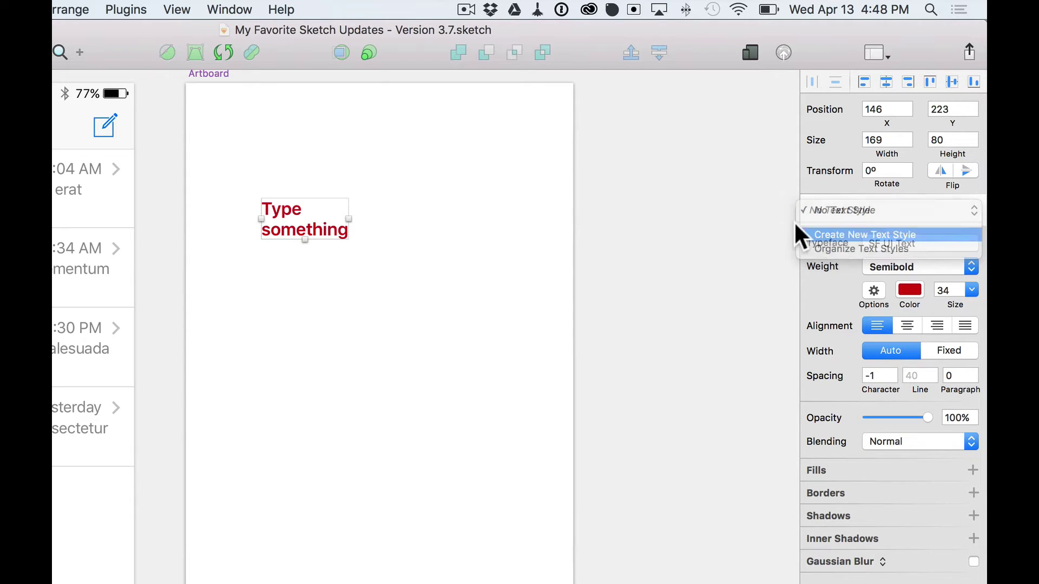
click(385, 204)
click(301, 224)
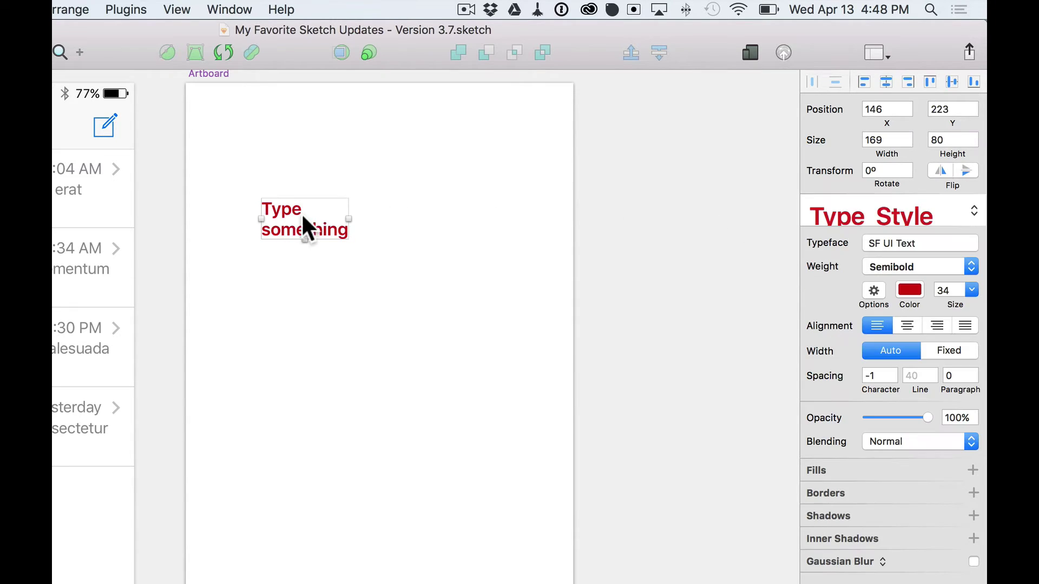
drag(292, 216, 295, 316)
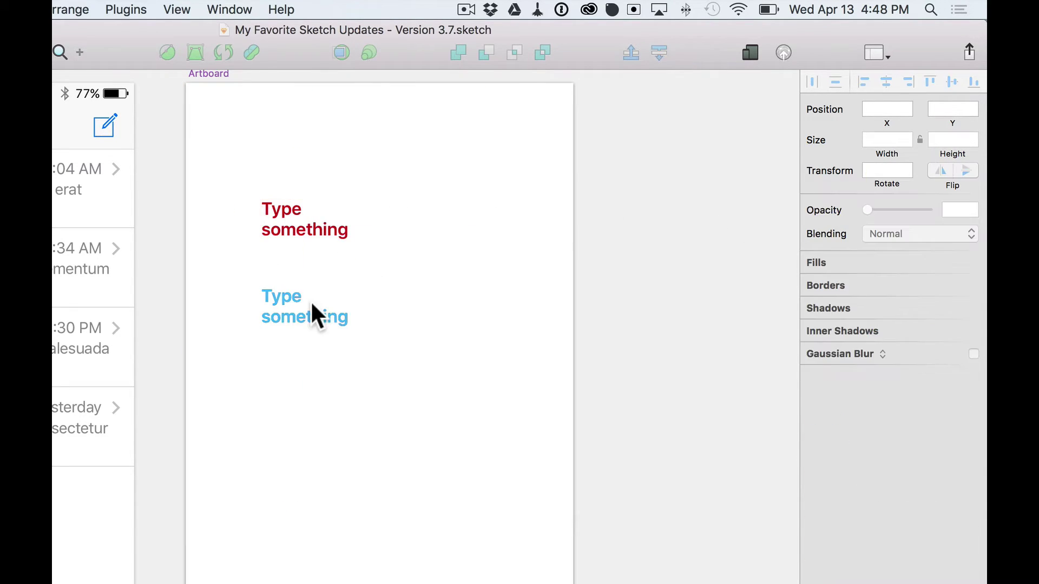
- Set the duplicate's text colour to dark green and its alignment to right
click(909, 290)
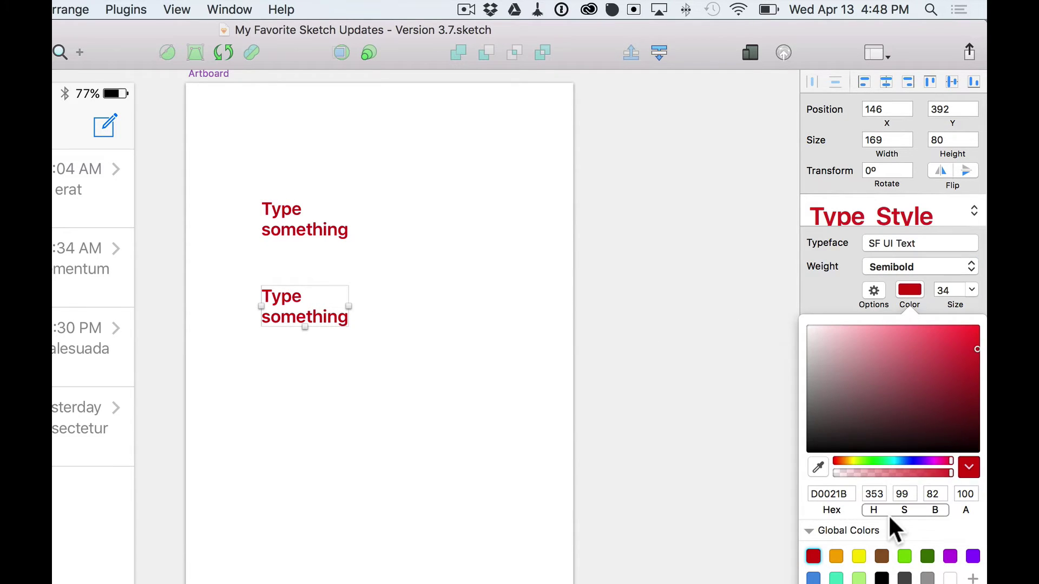
click(927, 556)
click(736, 395)
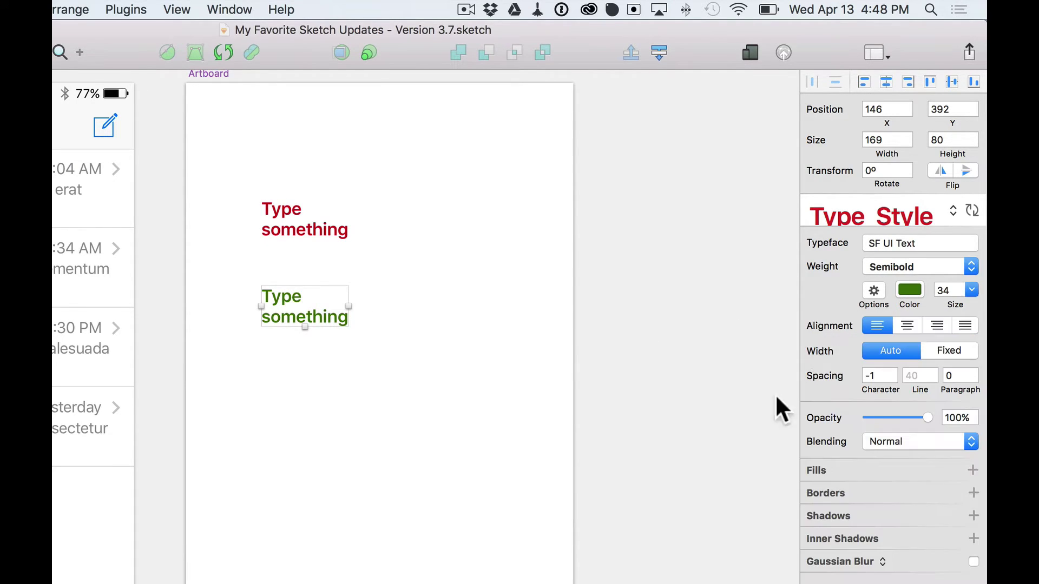
click(924, 320)
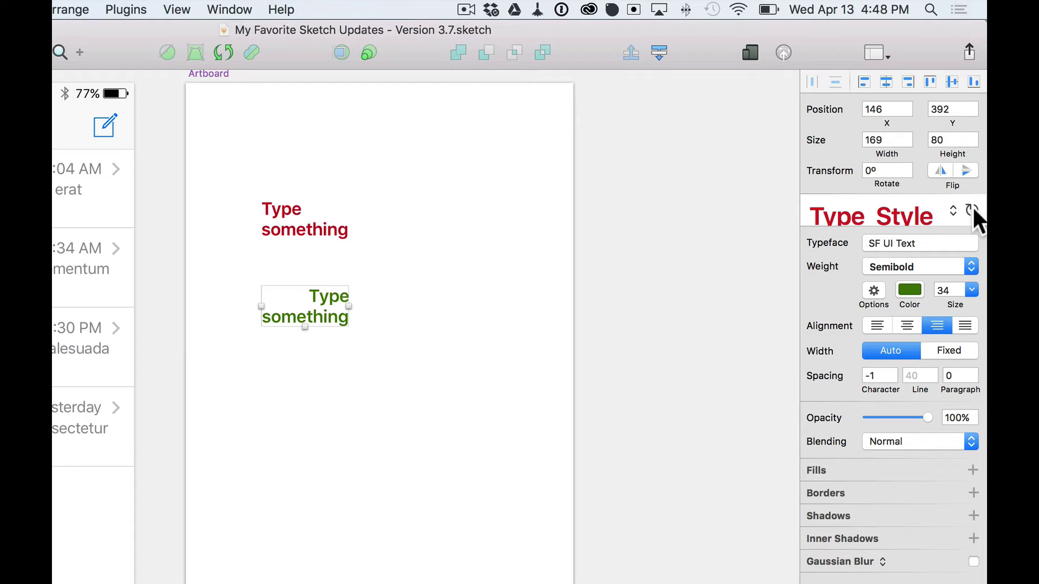
- Duplicate the original red text to a spot below the green text, aligned with the other two
drag(274, 231, 278, 443)
click(433, 353)
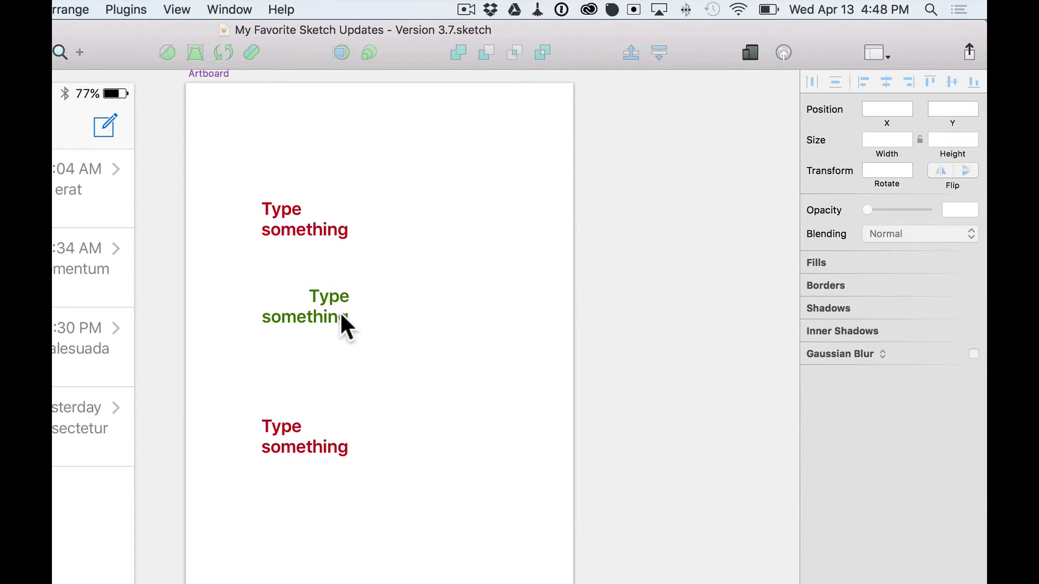
- Sync the shared text style with the green, right-aligned text, and undo that style update
click(265, 298)
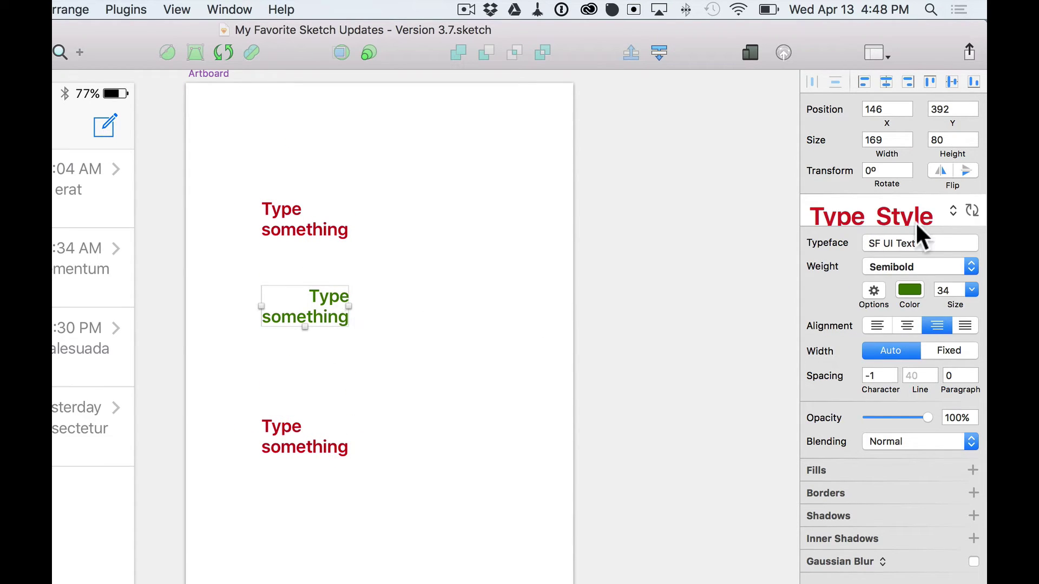
click(970, 209)
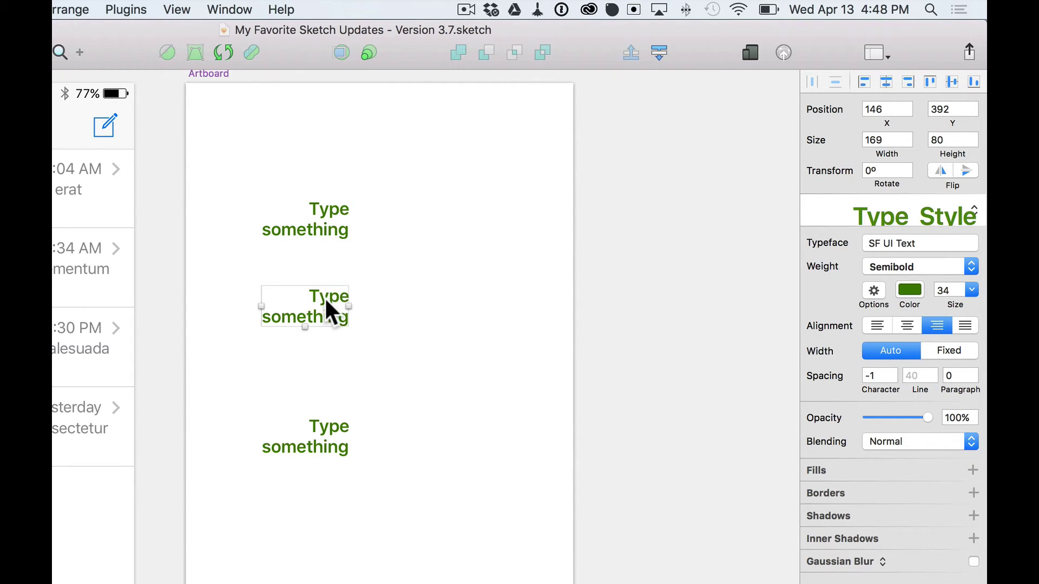
key(super+z)
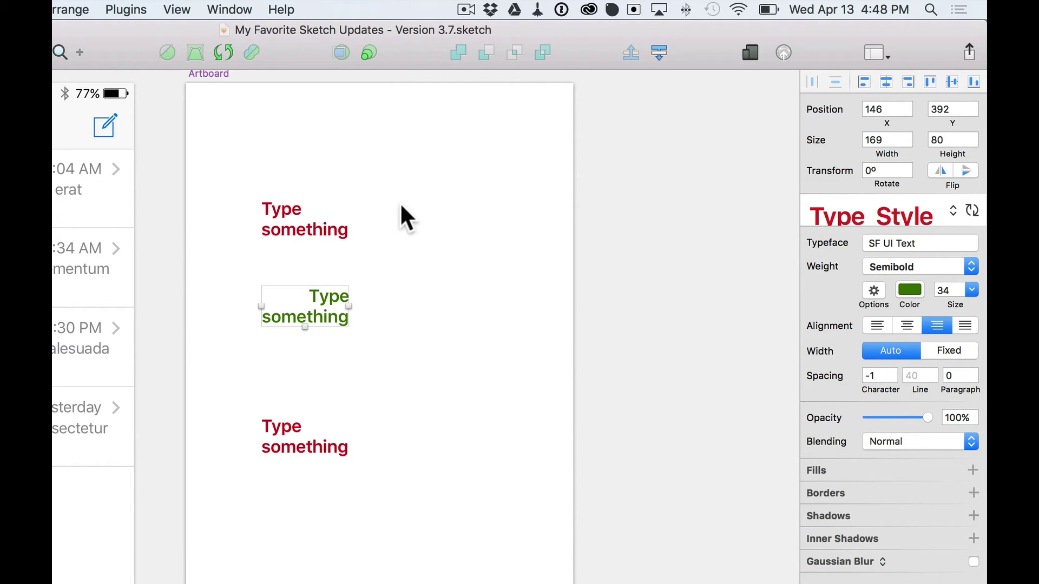
- Compare the red and green texts, and duplicate the first red text to about X 523, Y 143
click(402, 238)
click(314, 223)
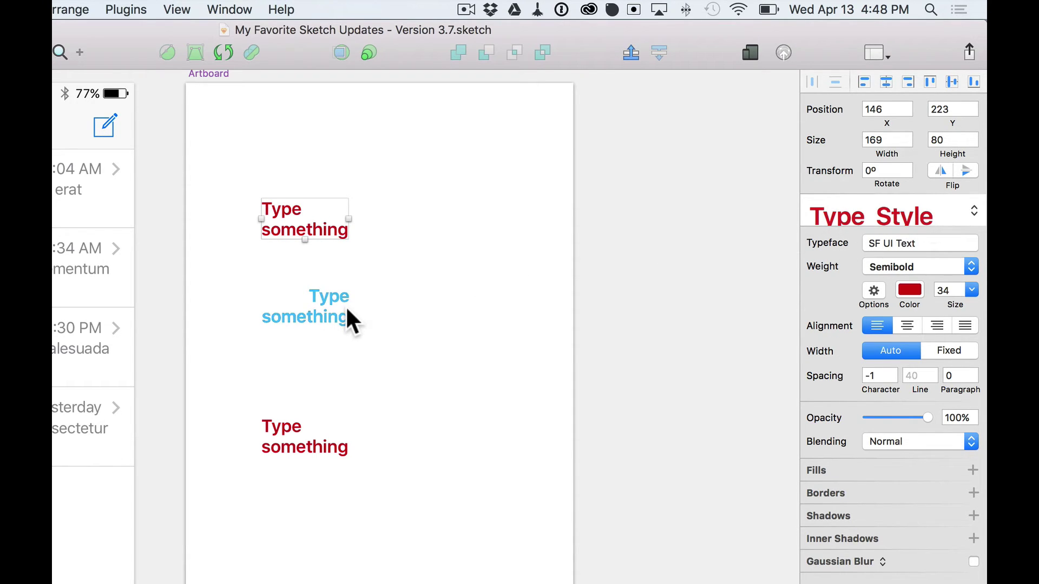
click(325, 305)
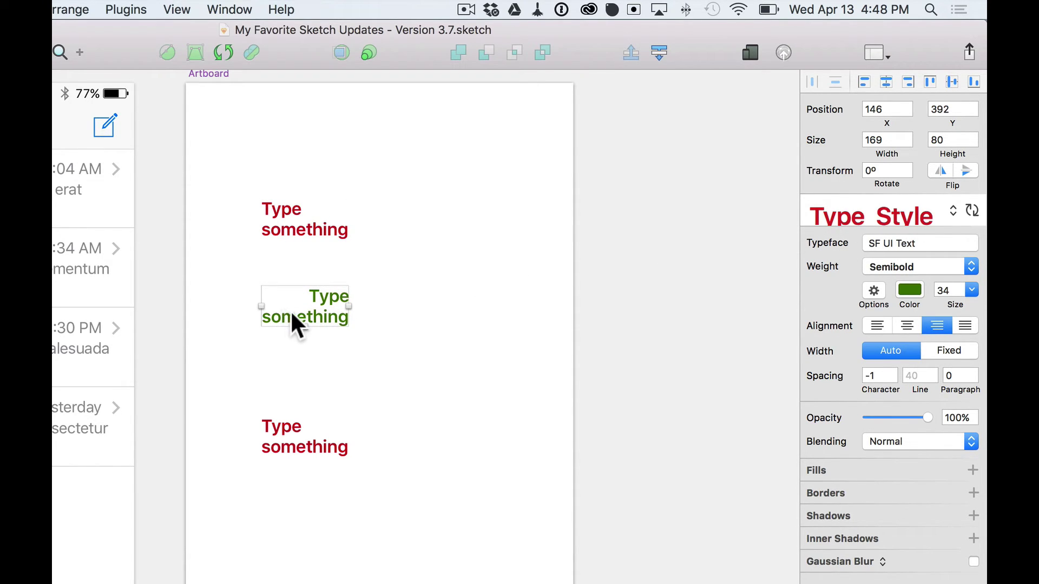
click(307, 216)
drag(357, 220, 472, 180)
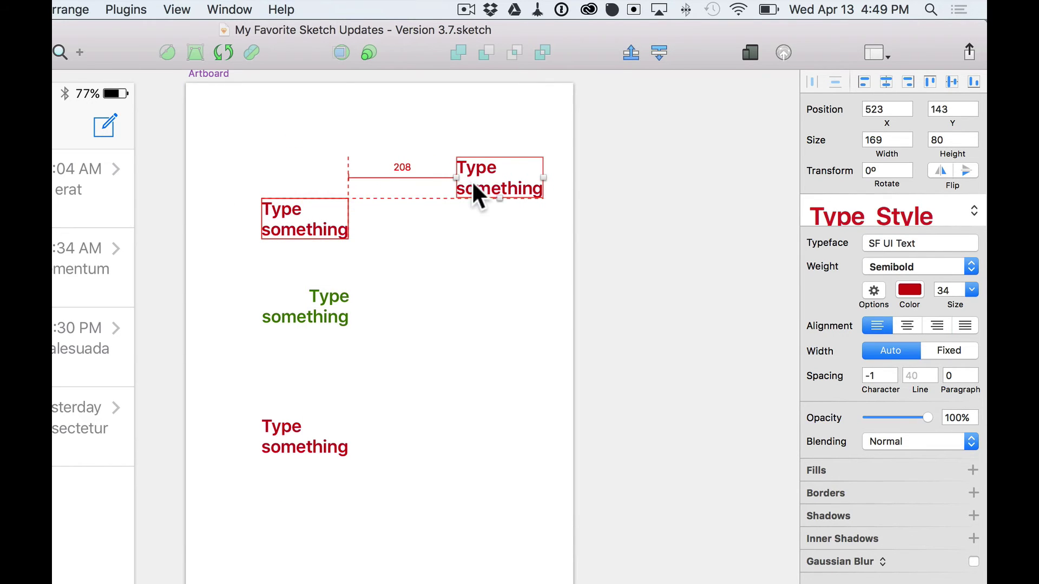
- Make the new copy's text purple and centre-aligned, and move it to about X 472, Y 119
click(899, 290)
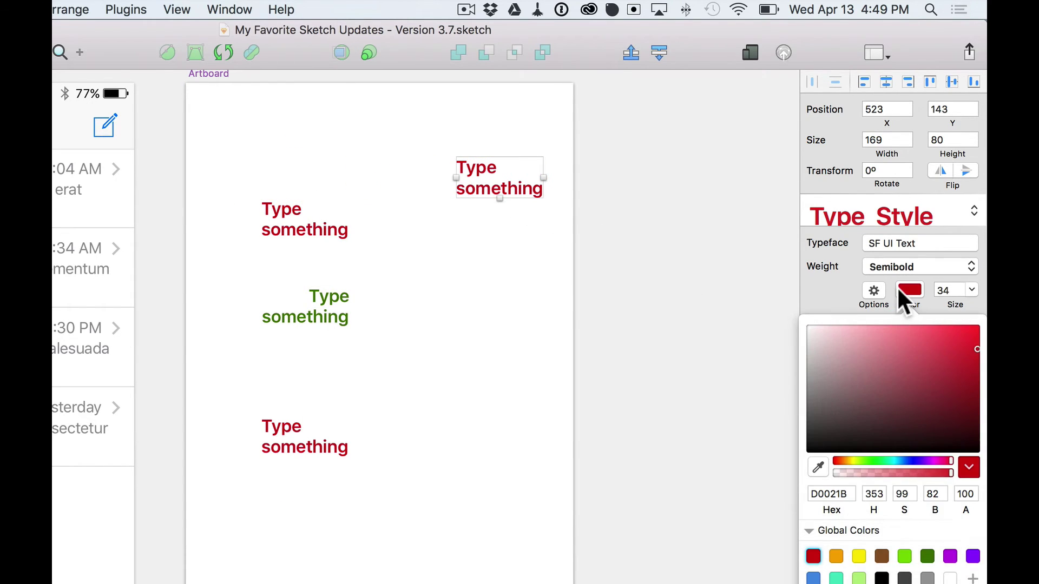
click(950, 556)
drag(505, 184, 479, 172)
click(471, 238)
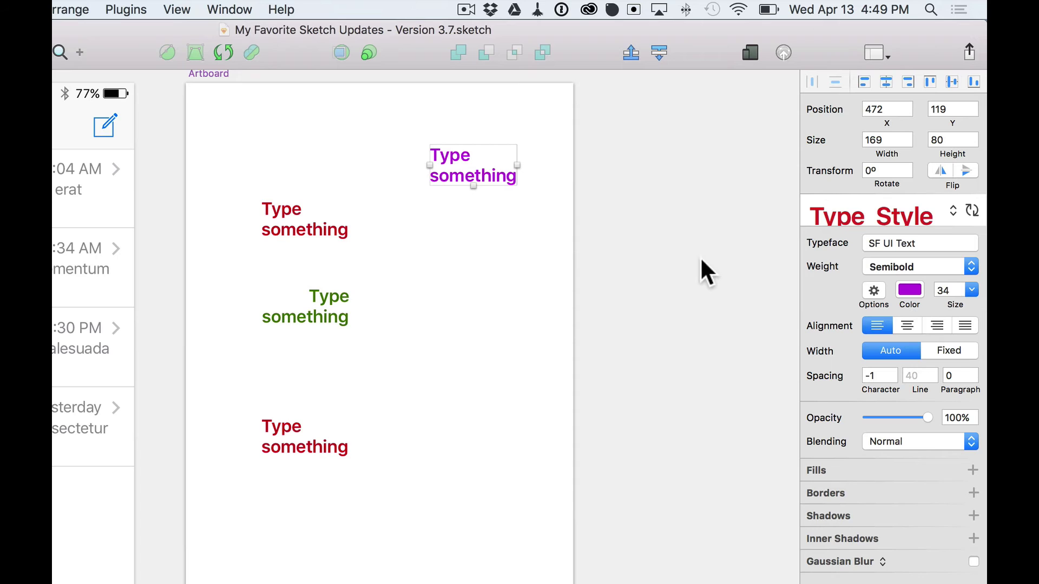
click(907, 325)
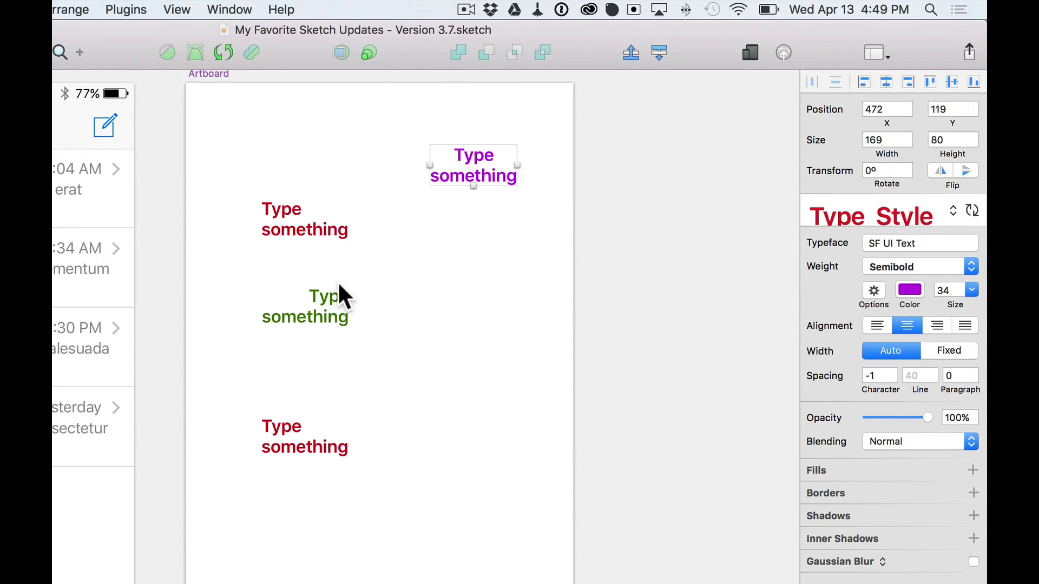
- Sync the shared text style with the purple, centred text so it applies to every text using it
click(333, 296)
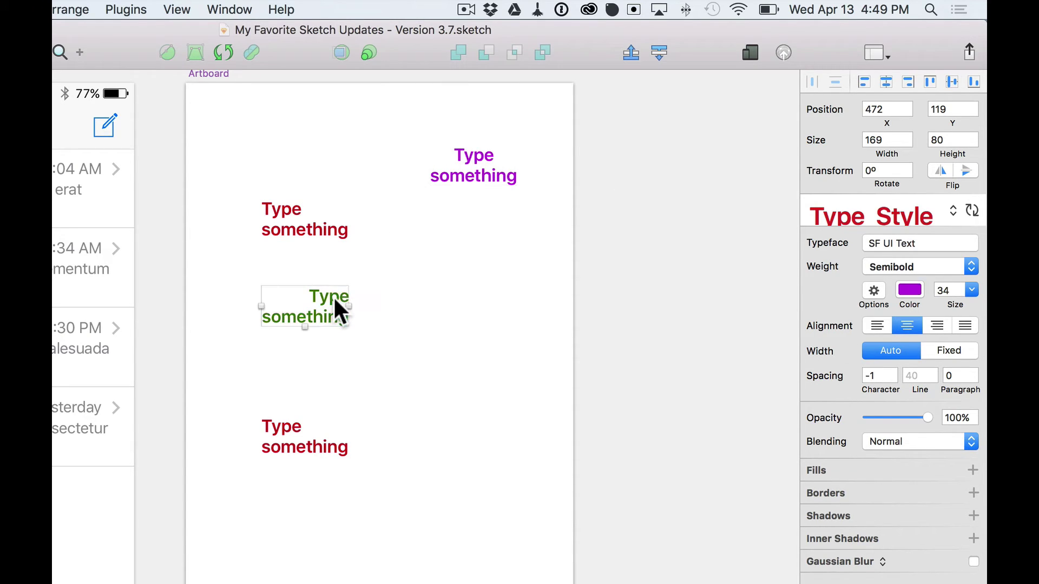
click(478, 178)
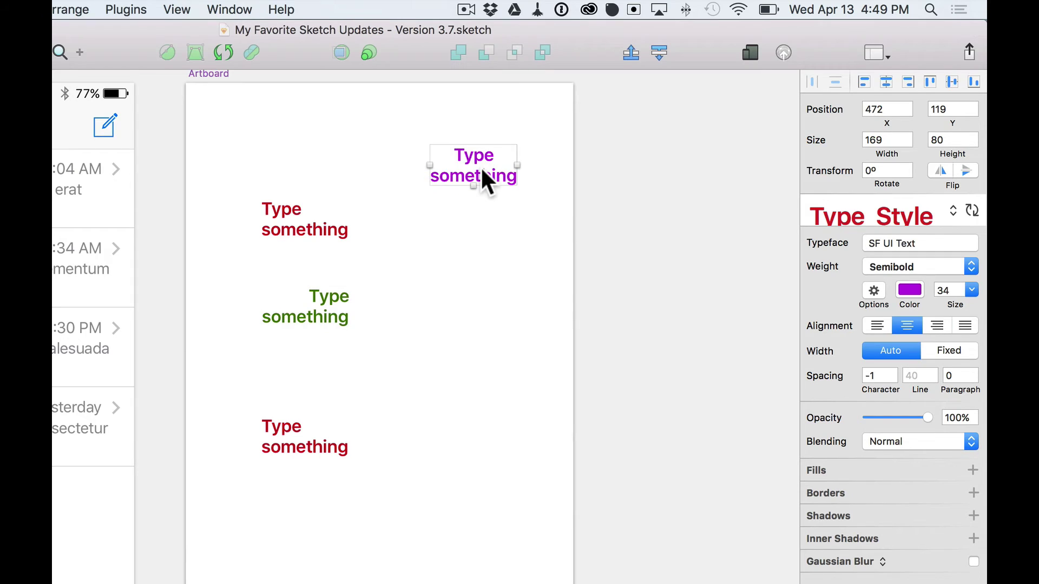
click(971, 208)
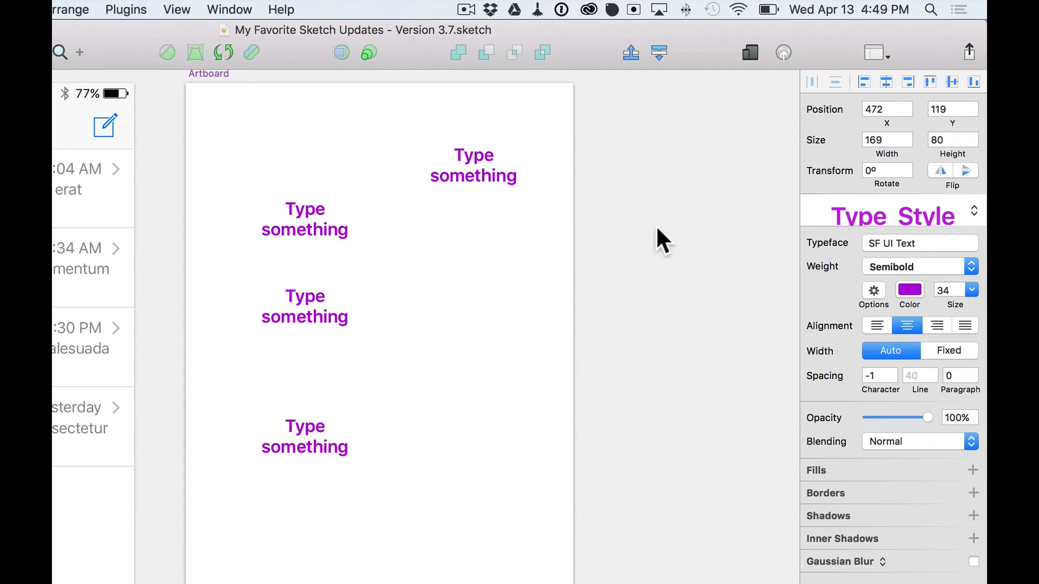
key(super+z)
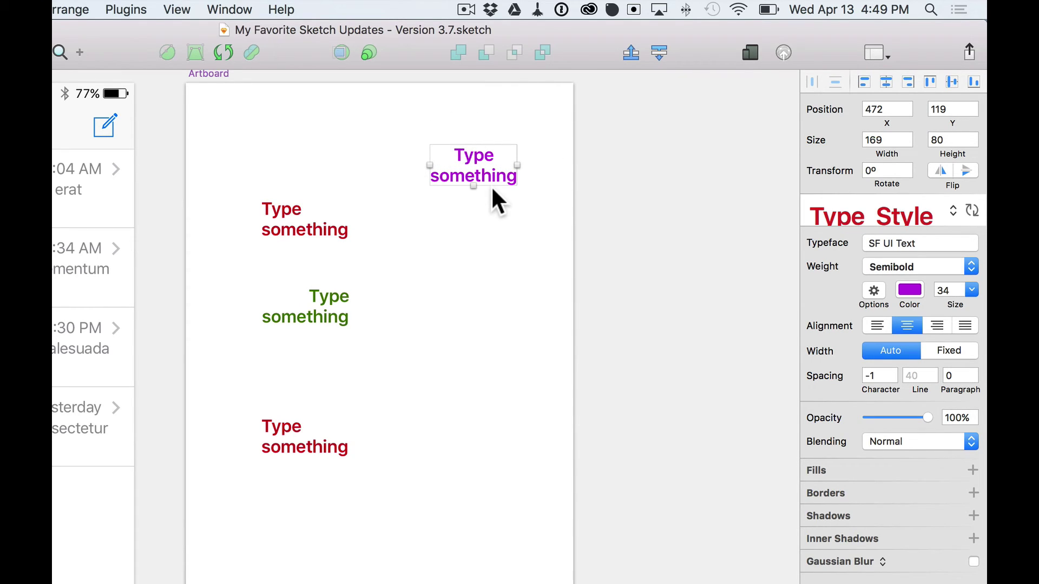
click(972, 210)
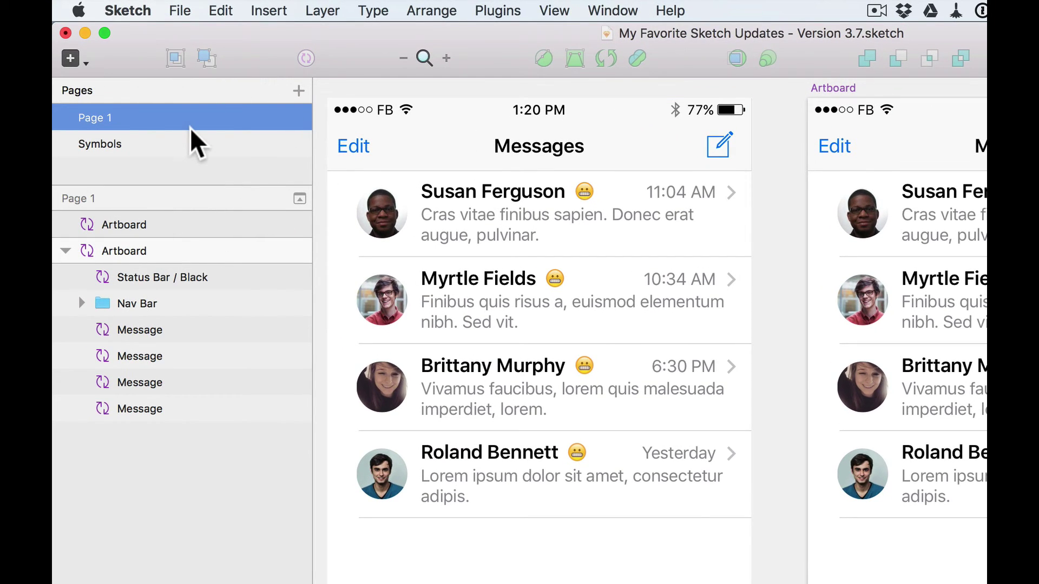
- Narrow the layer list and collapse the page list, and view the page choices in the collapsed state
drag(313, 161, 200, 158)
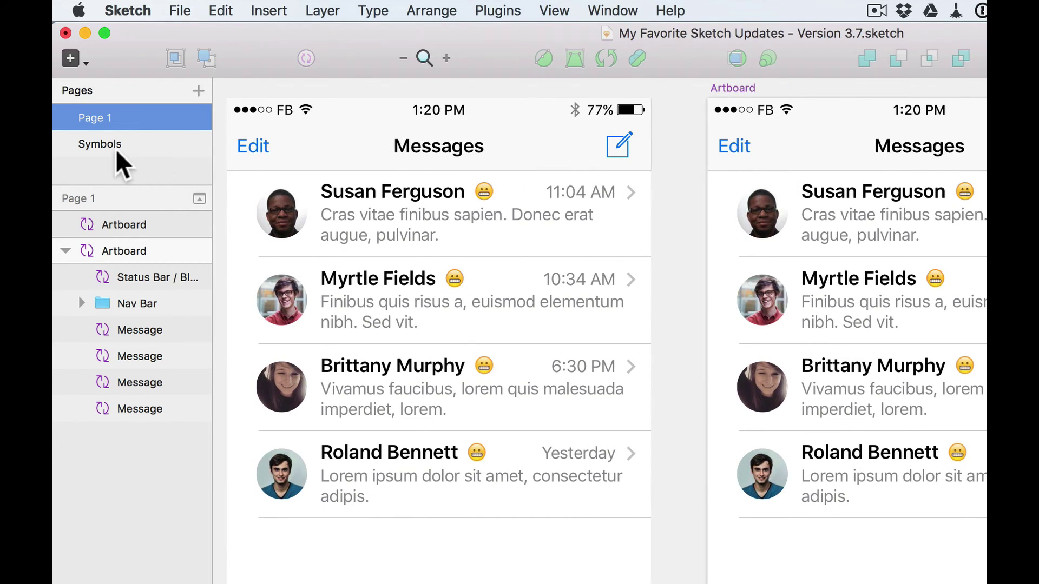
click(199, 198)
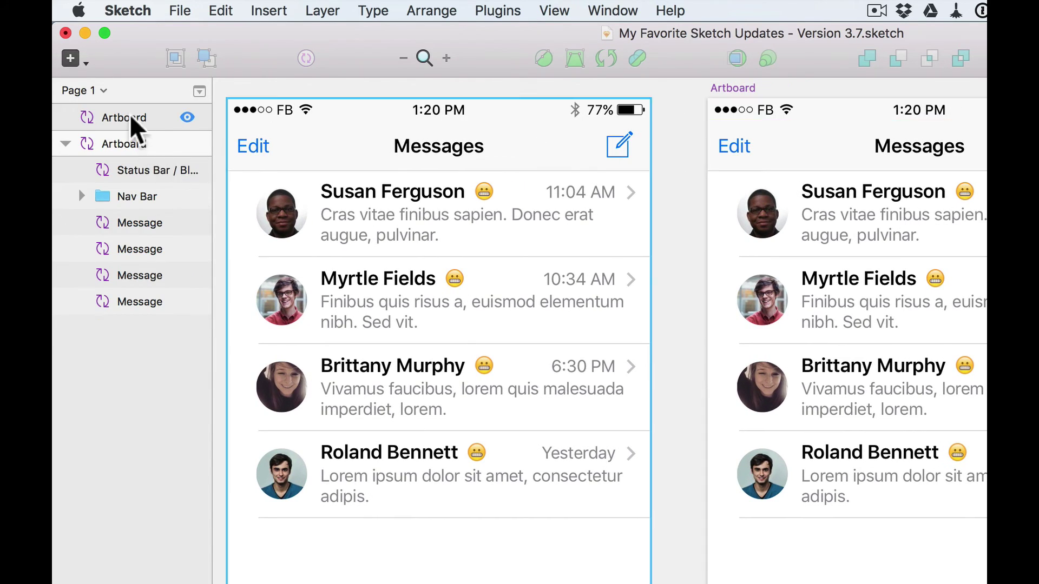
click(88, 92)
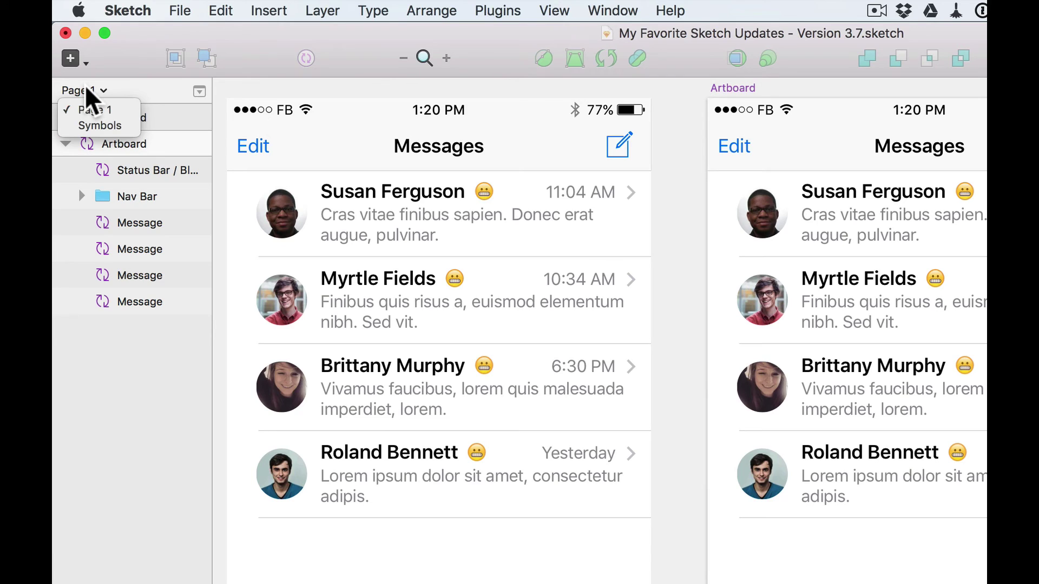
click(97, 92)
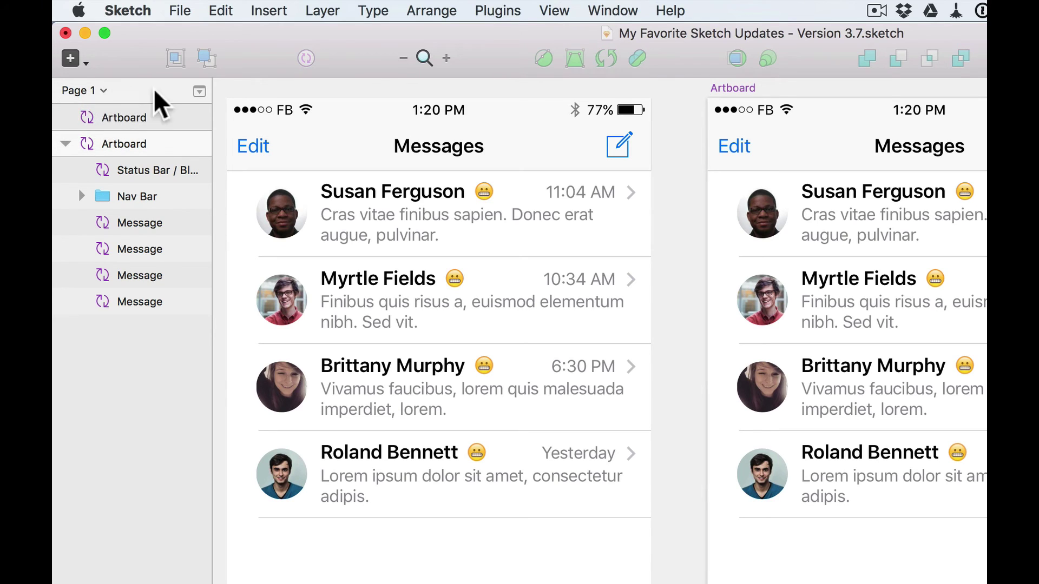
- Expand the page list again and widen the layer list, staying on Page 1
click(199, 92)
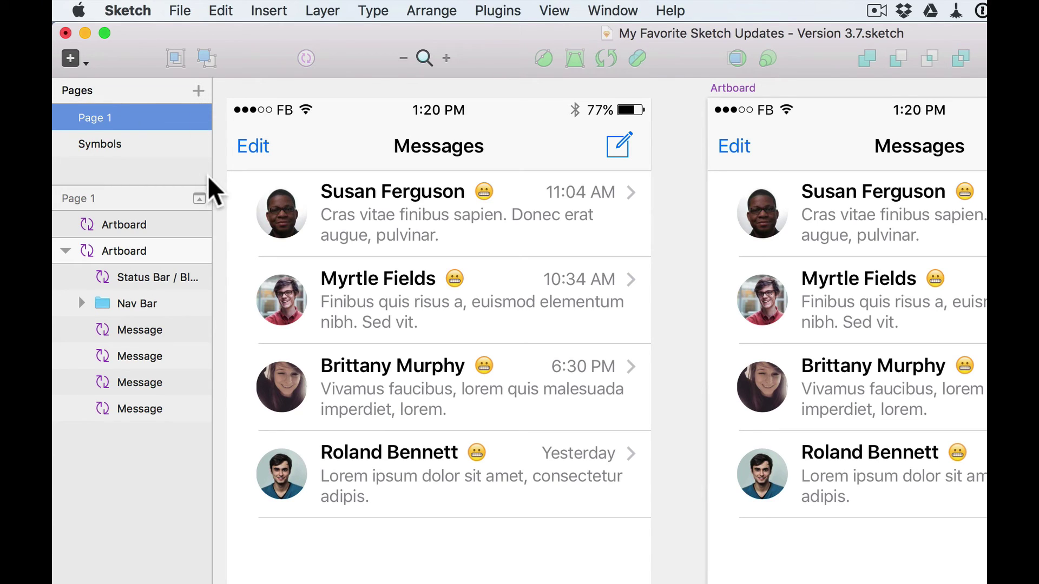
drag(211, 174, 283, 174)
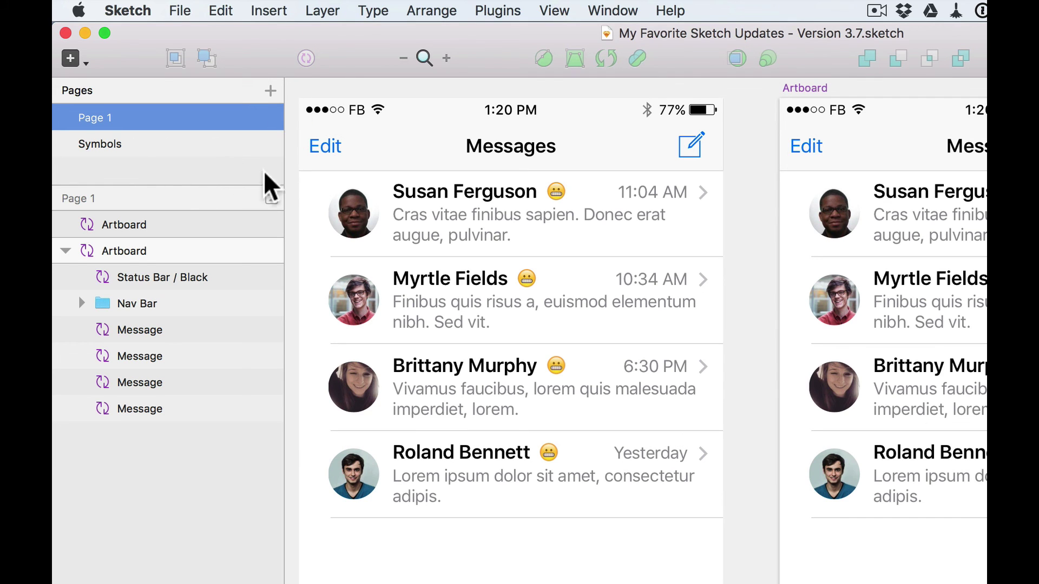
click(108, 143)
click(115, 115)
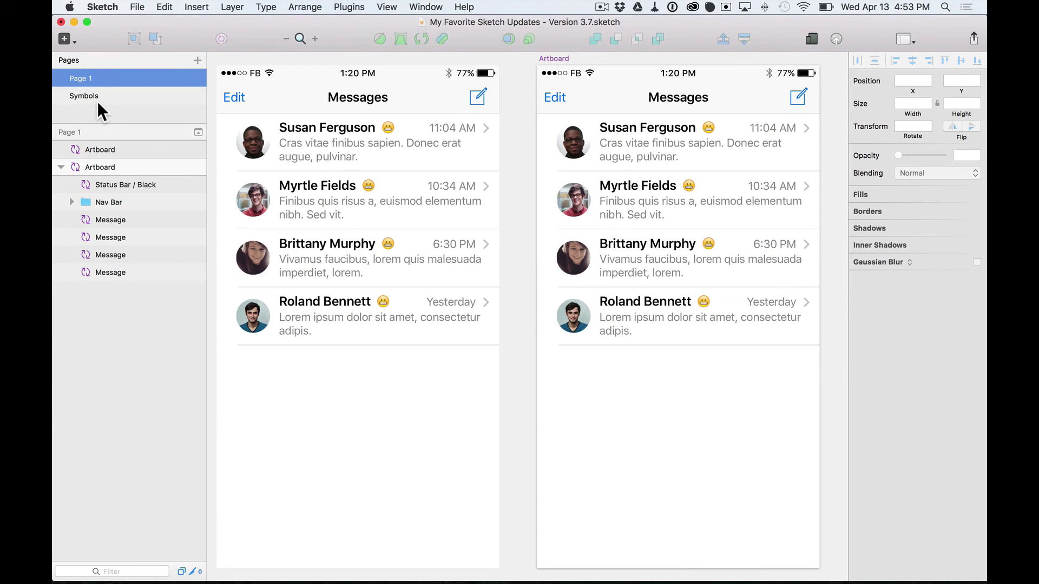
- Close the My Favorite Sketch Updates - Version 3.7 document and reopen it from the Source Files folder in Finder
key(super+w)
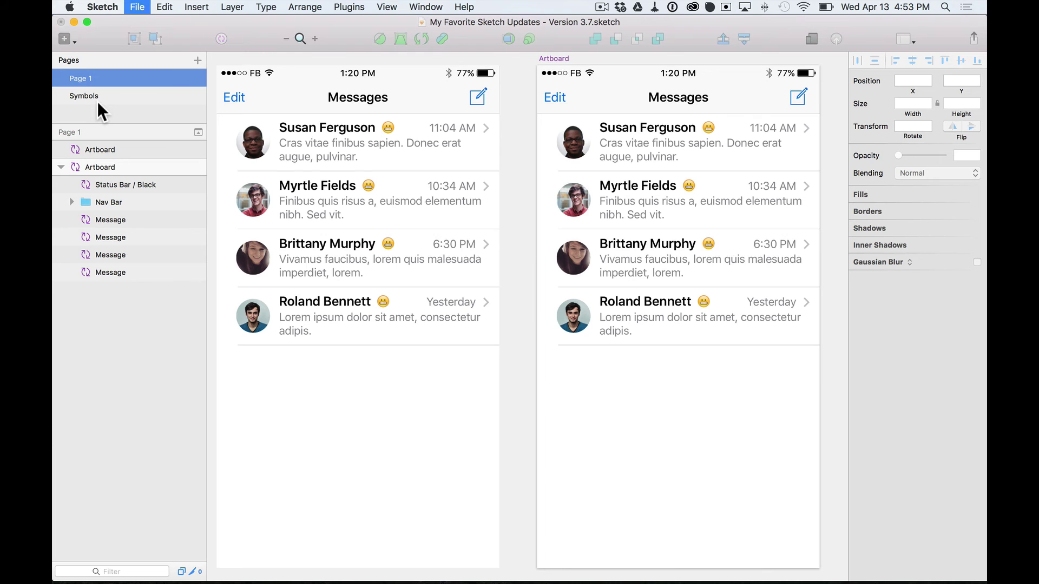
click(611, 120)
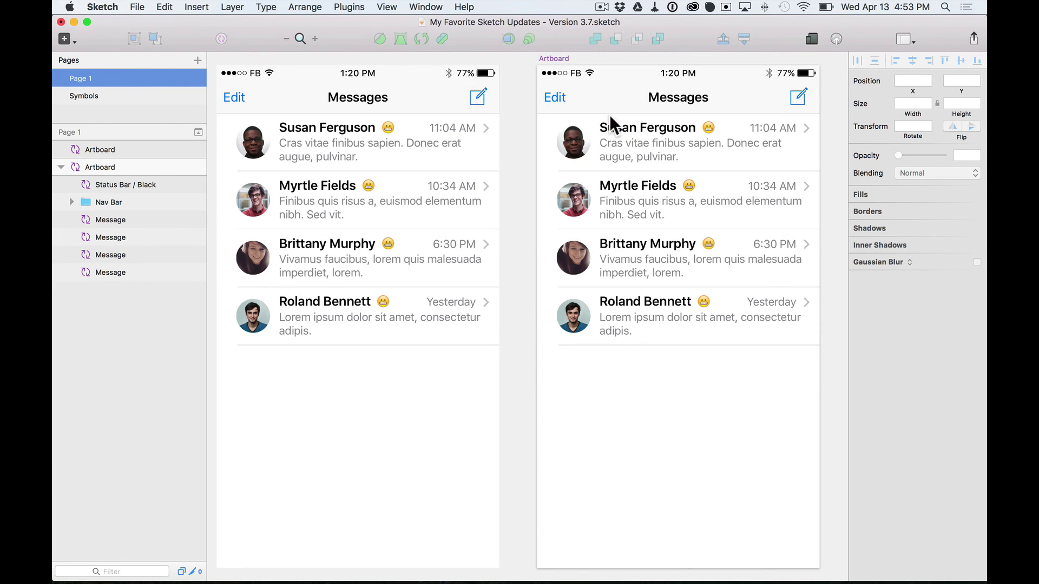
key(super+Tab)
key(super+Tab)
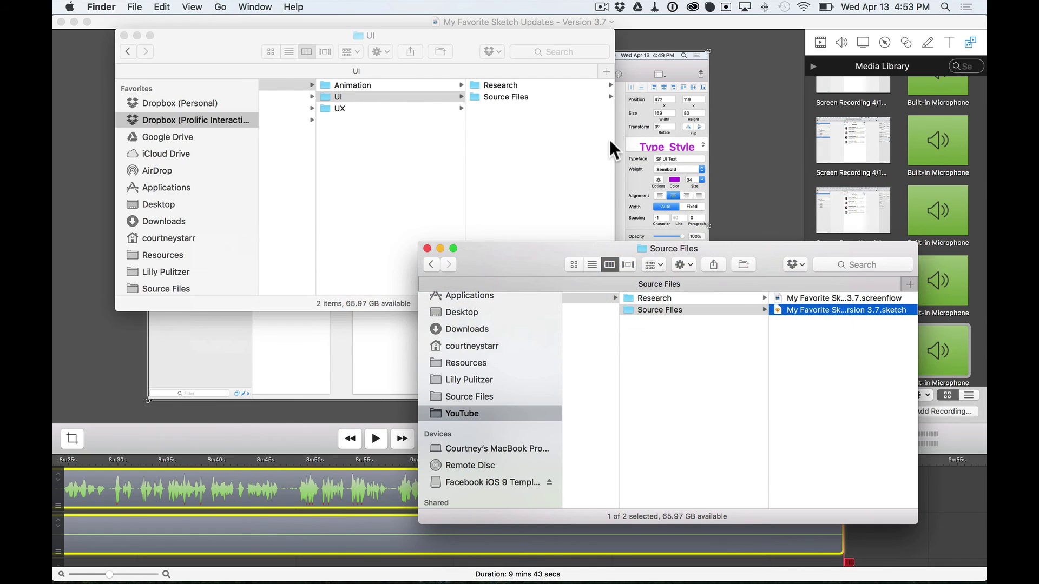
double_click(835, 309)
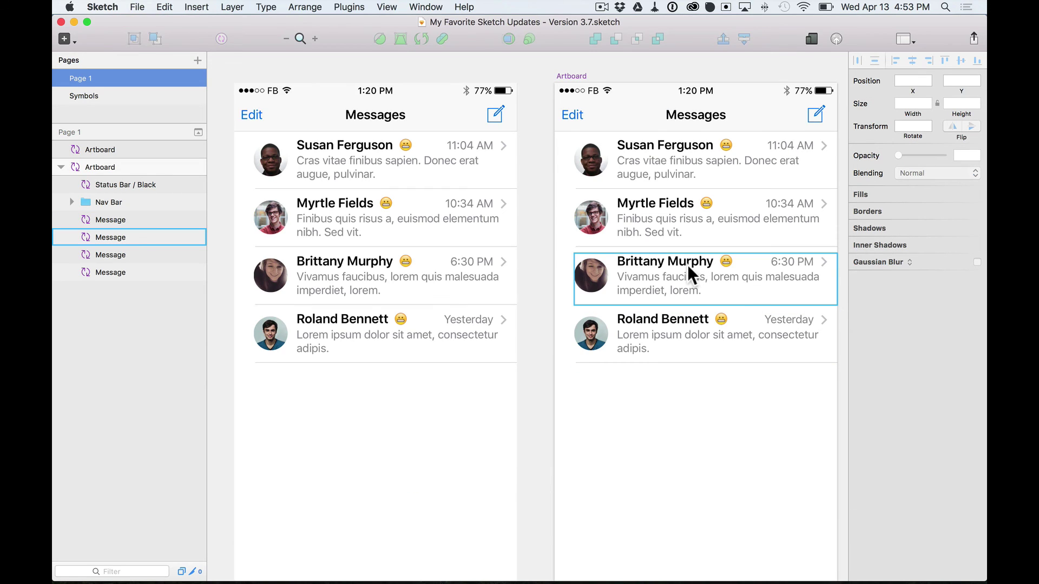